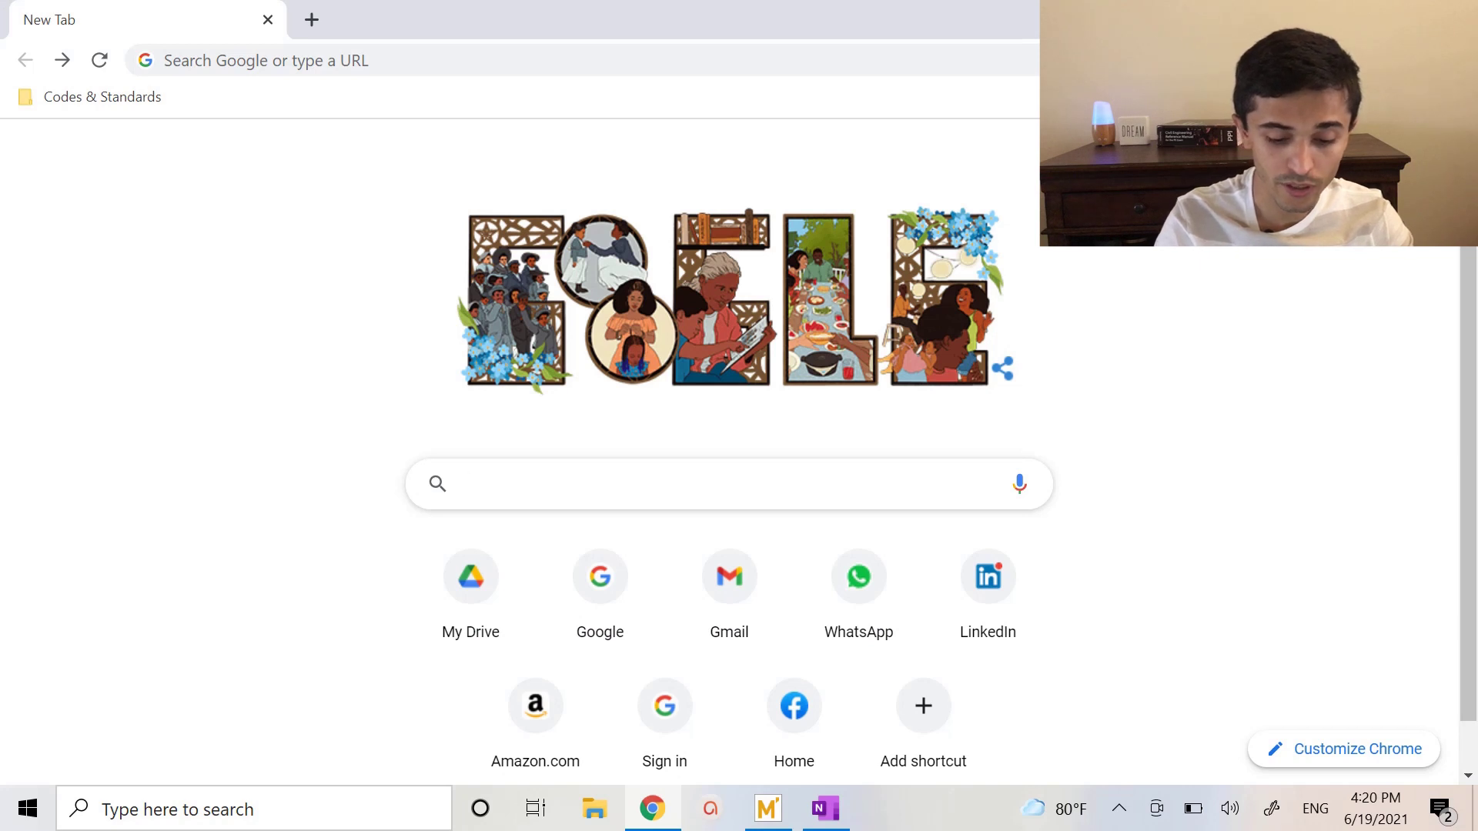
Step: Search Google for 'Mathcad'
text(Mathcad)
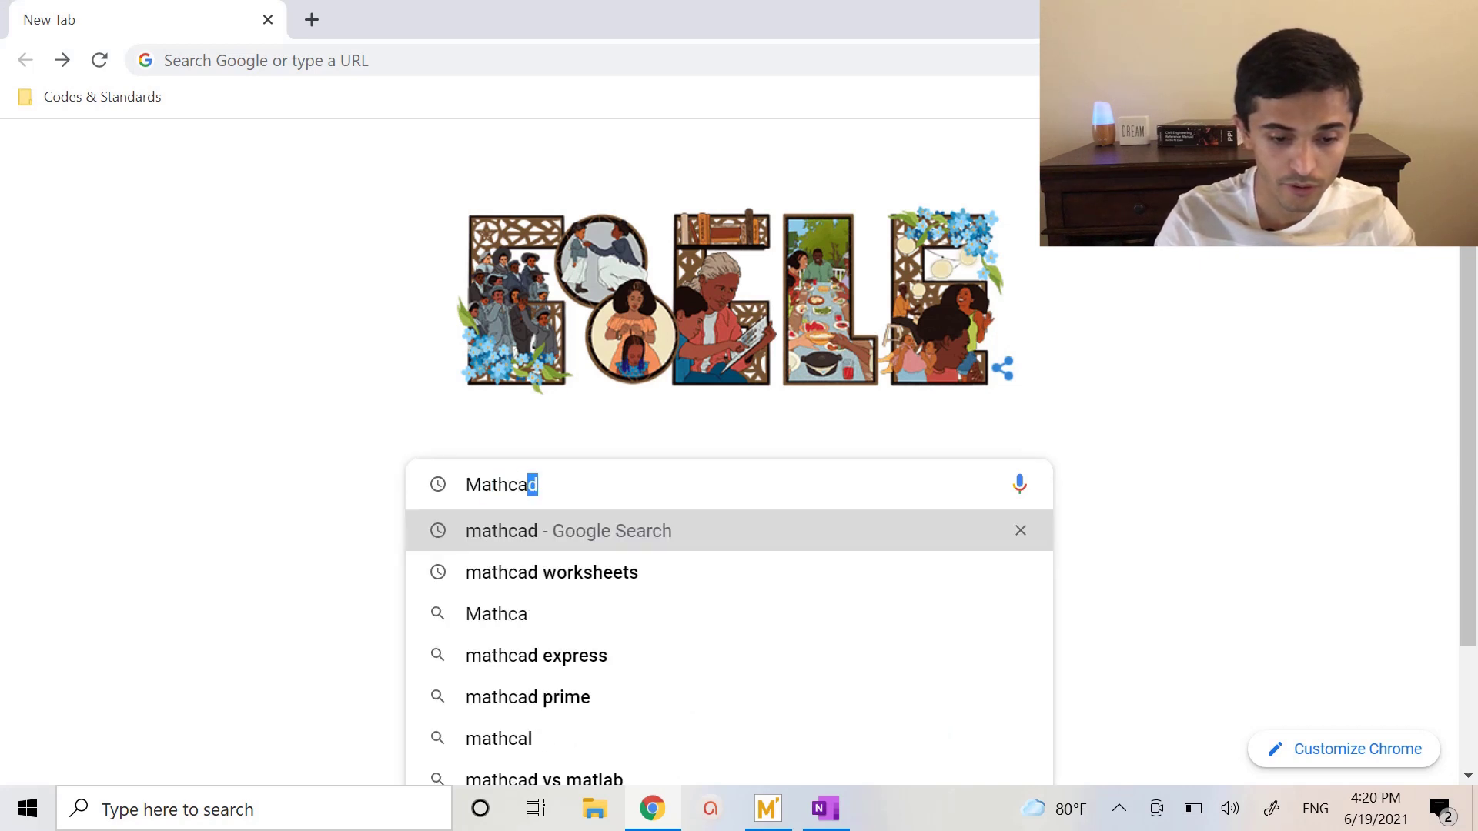
key(Return)
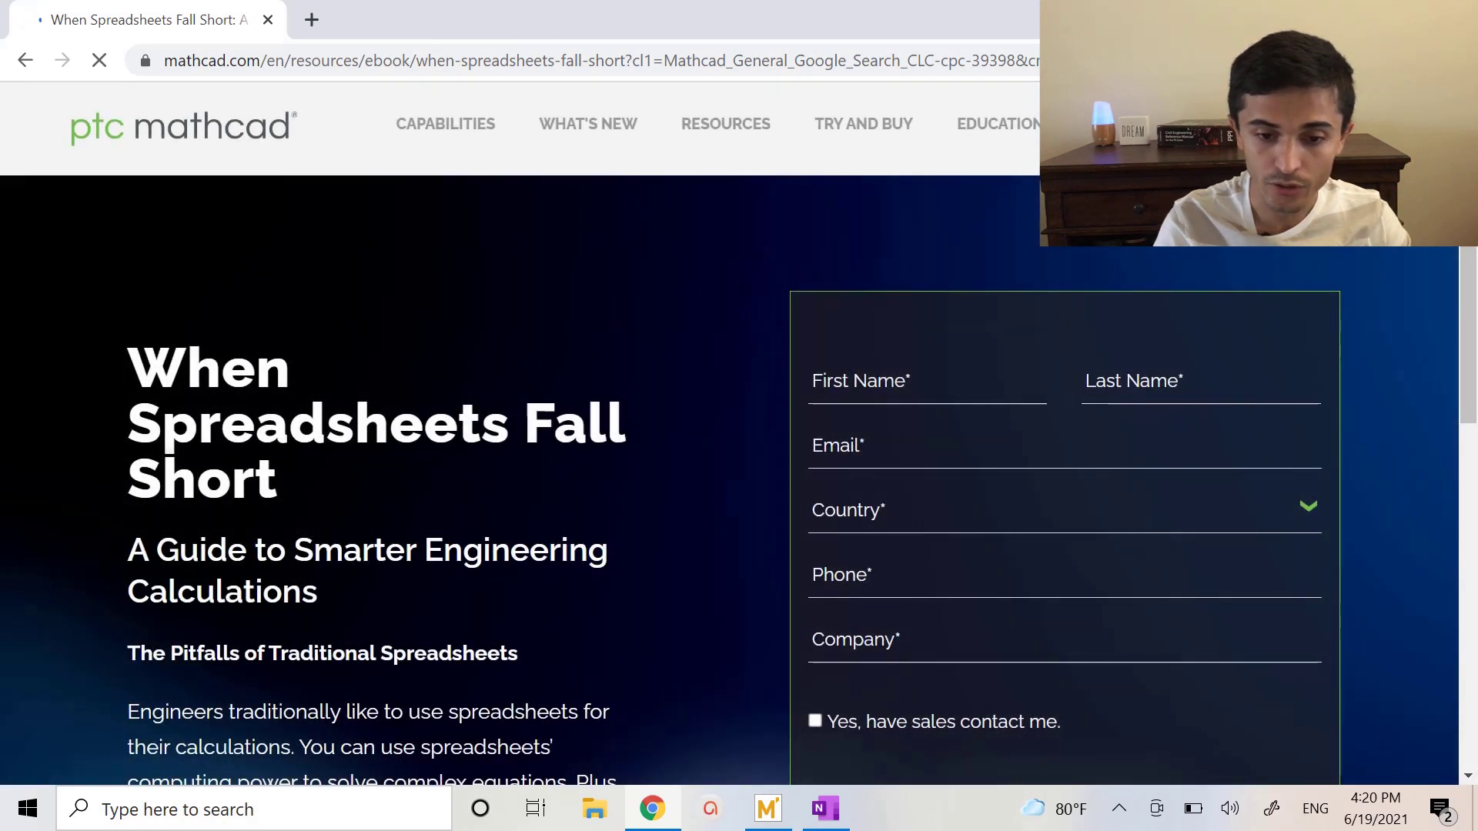
Step: Go from Try and Buy to the free Mathcad trial page and scroll to its download form
click(863, 123)
scroll(231, 431, down, 2)
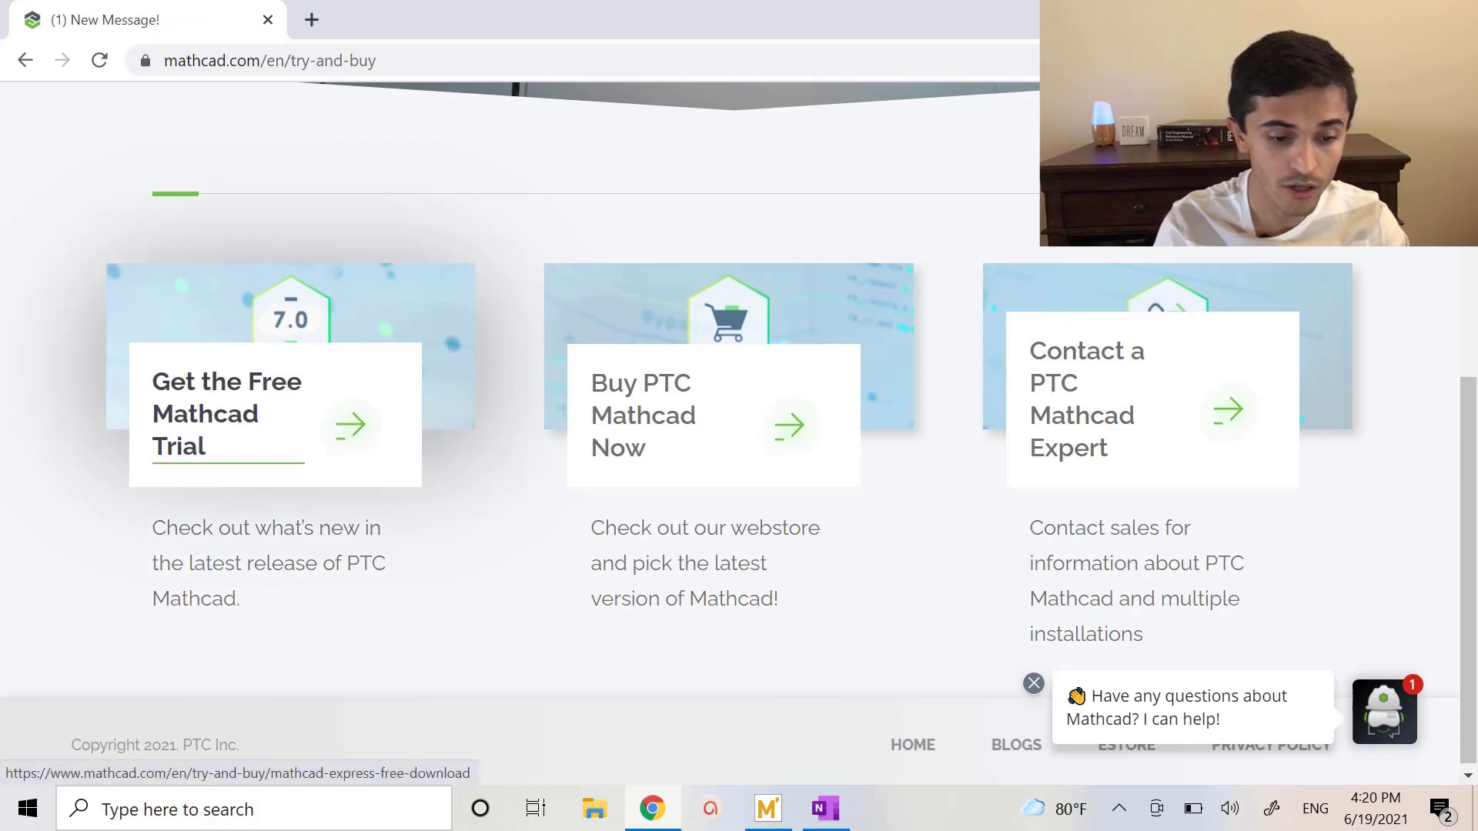
click(275, 413)
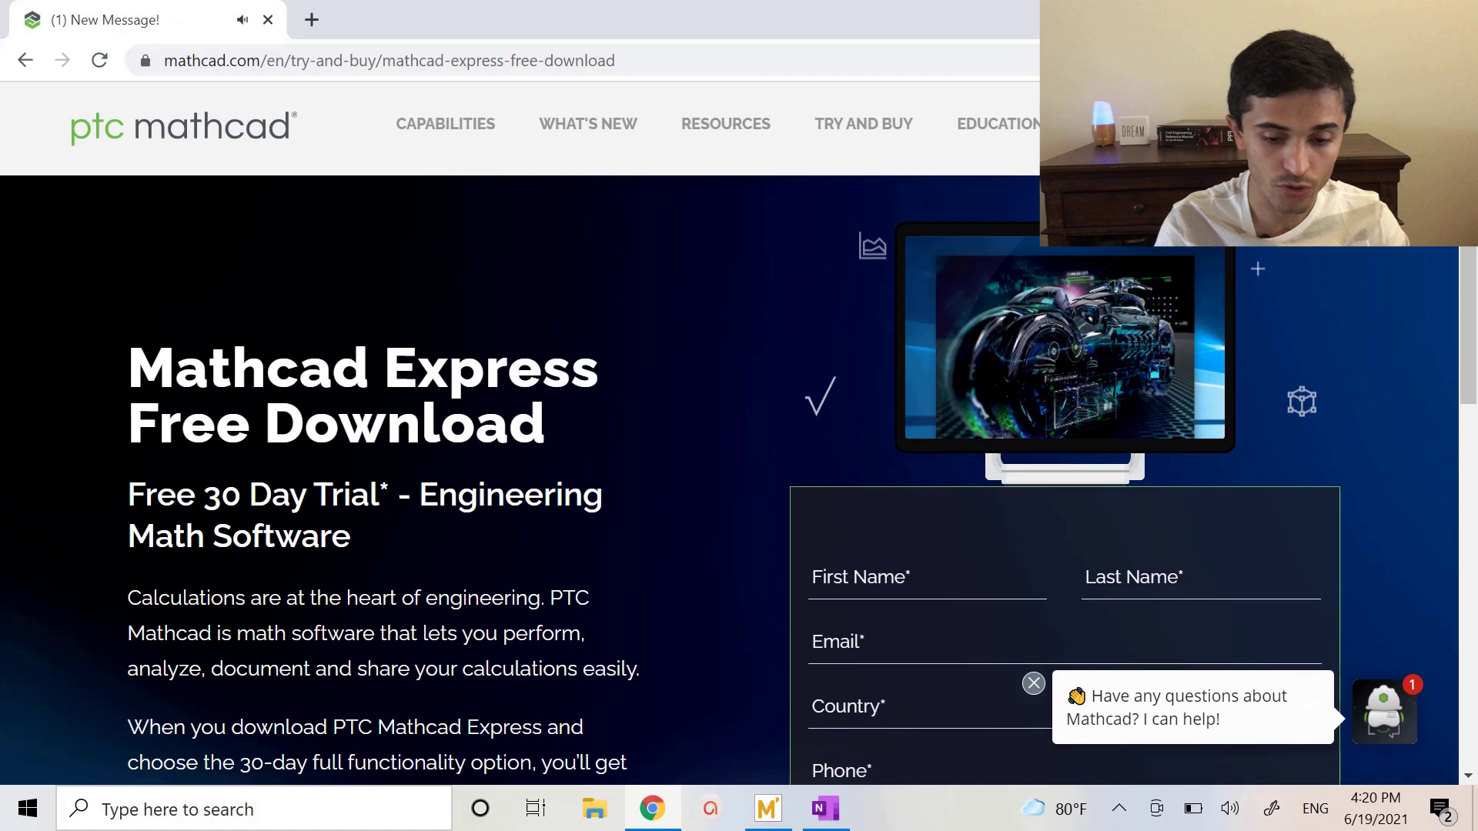
scroll(739, 431, down, 2)
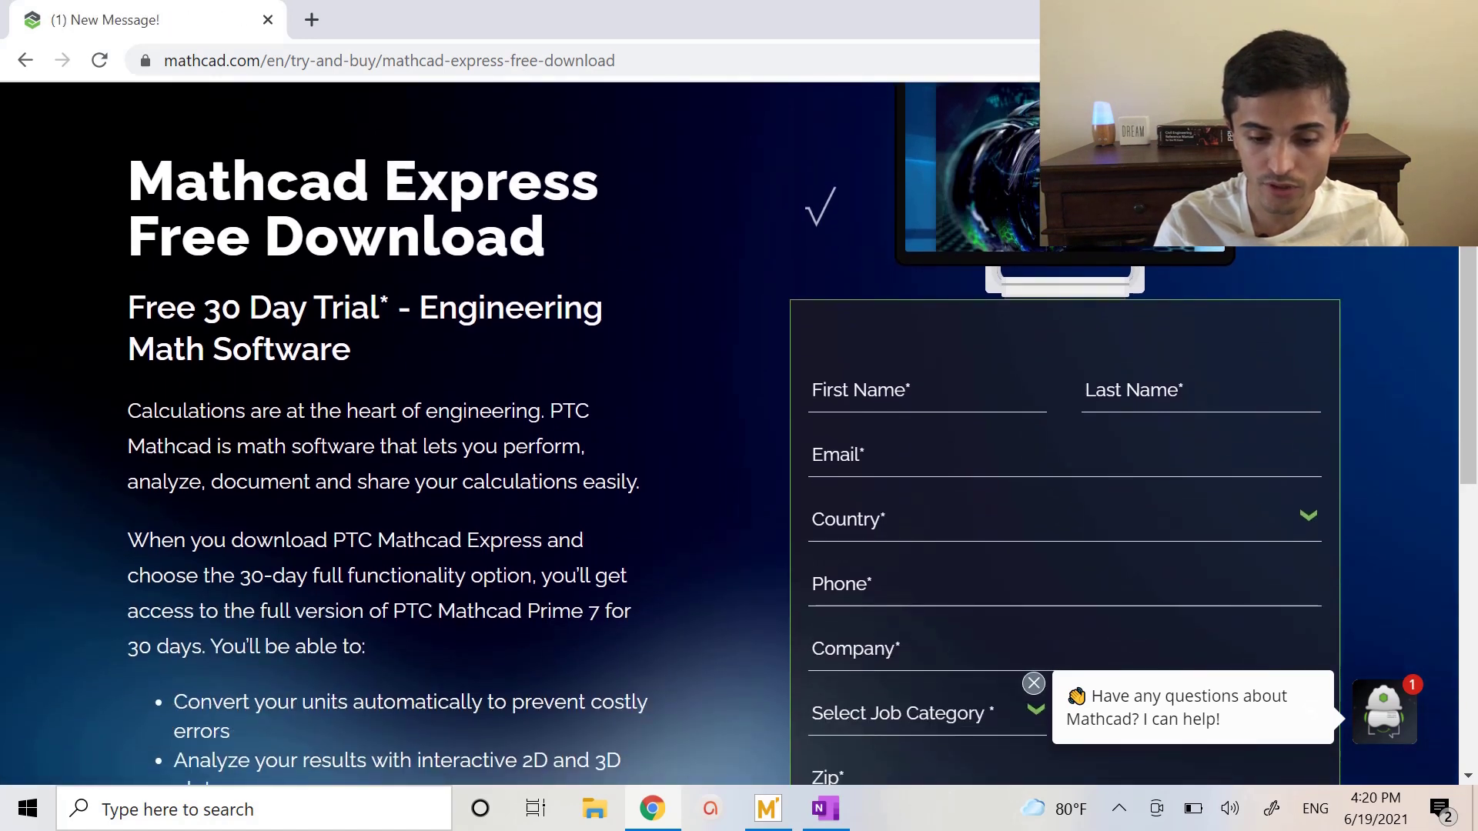
scroll(739, 431, down, 2)
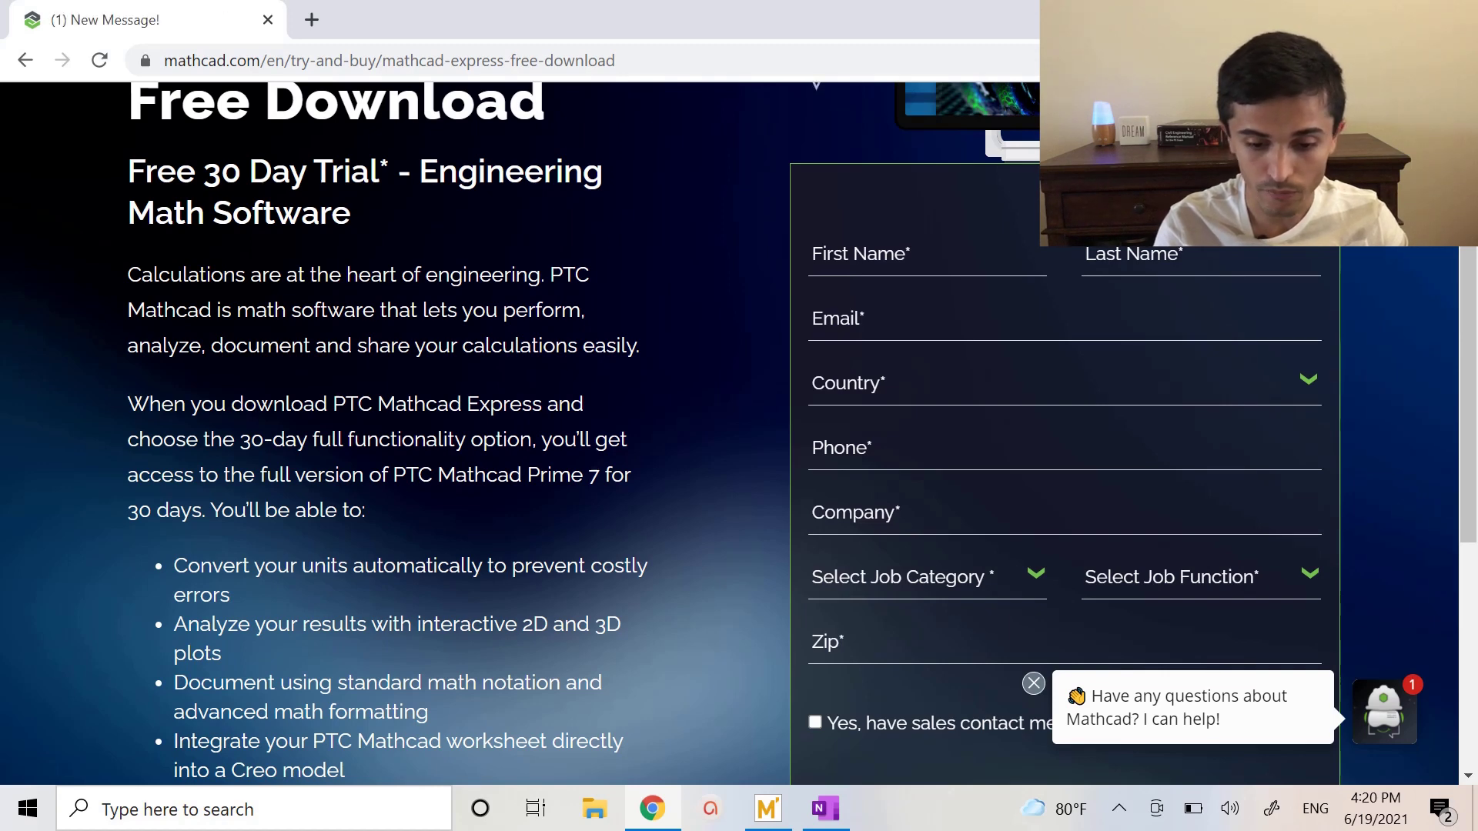
scroll(730, 431, down, 2)
scroll(730, 431, down, 3)
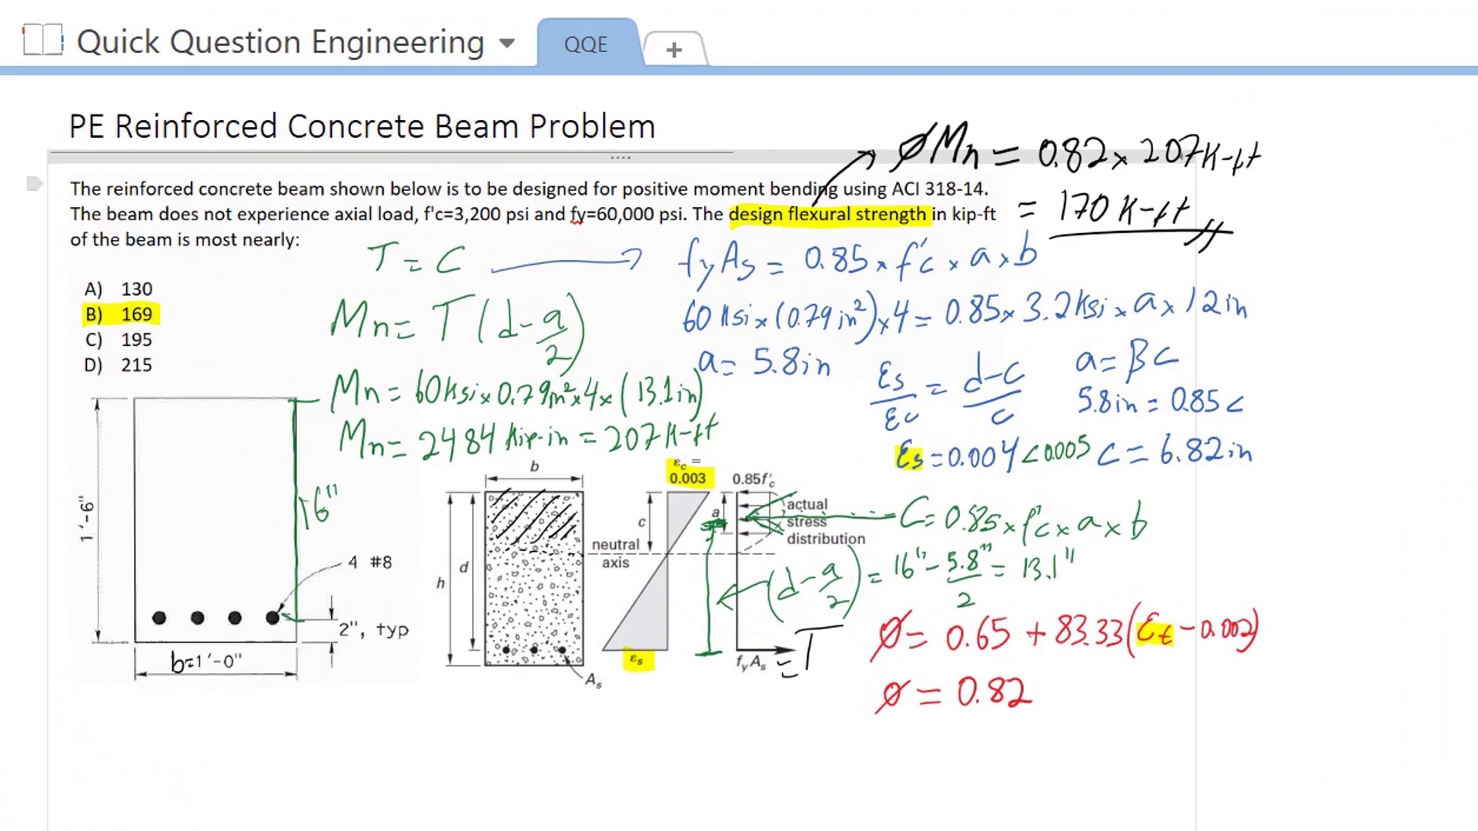
Step: Scroll through the OneNote reinforced concrete beam solution and its reference tables
scroll(1357, 664, down, 3)
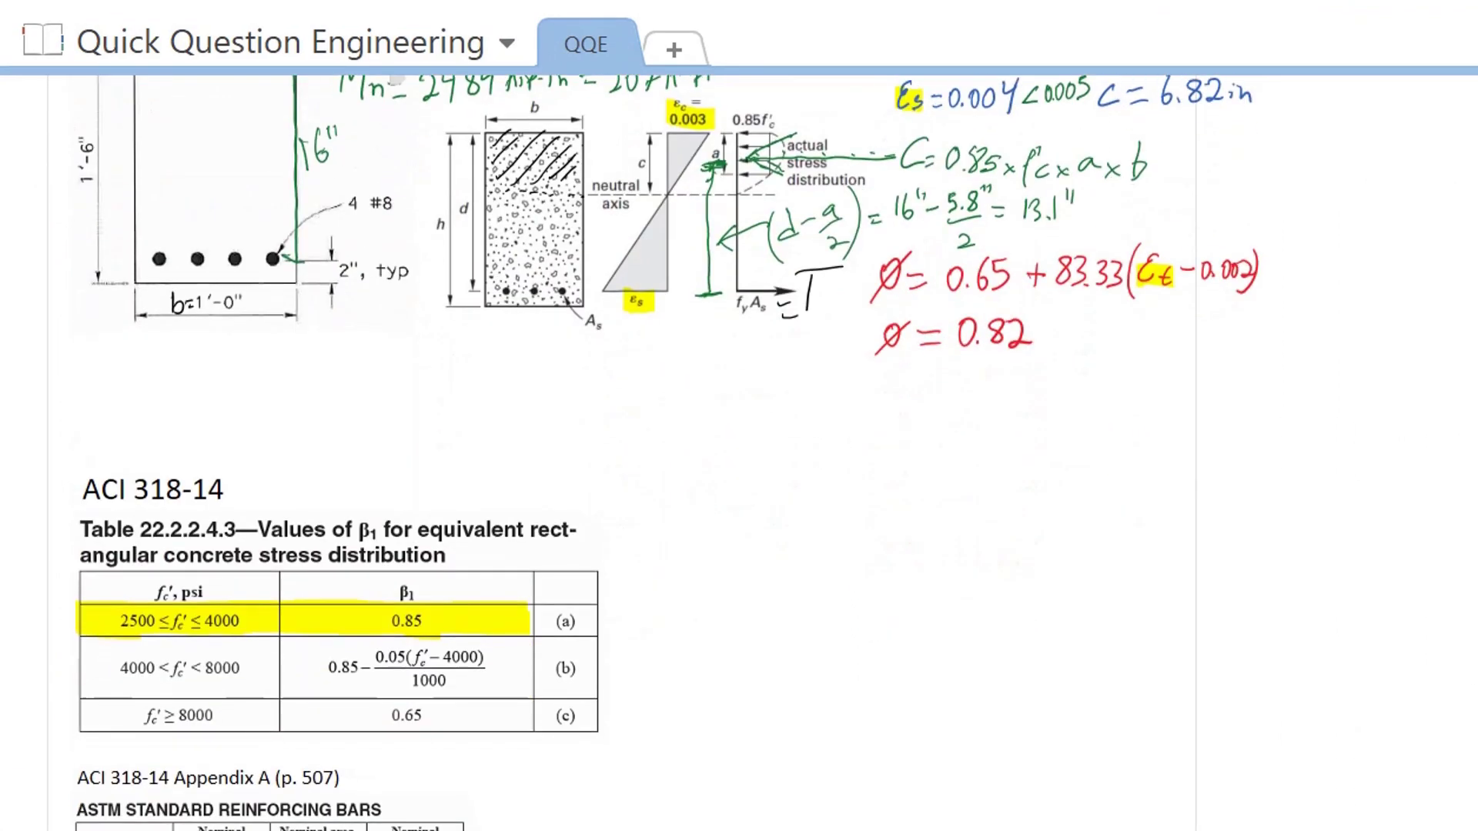
scroll(616, 462, down, 15)
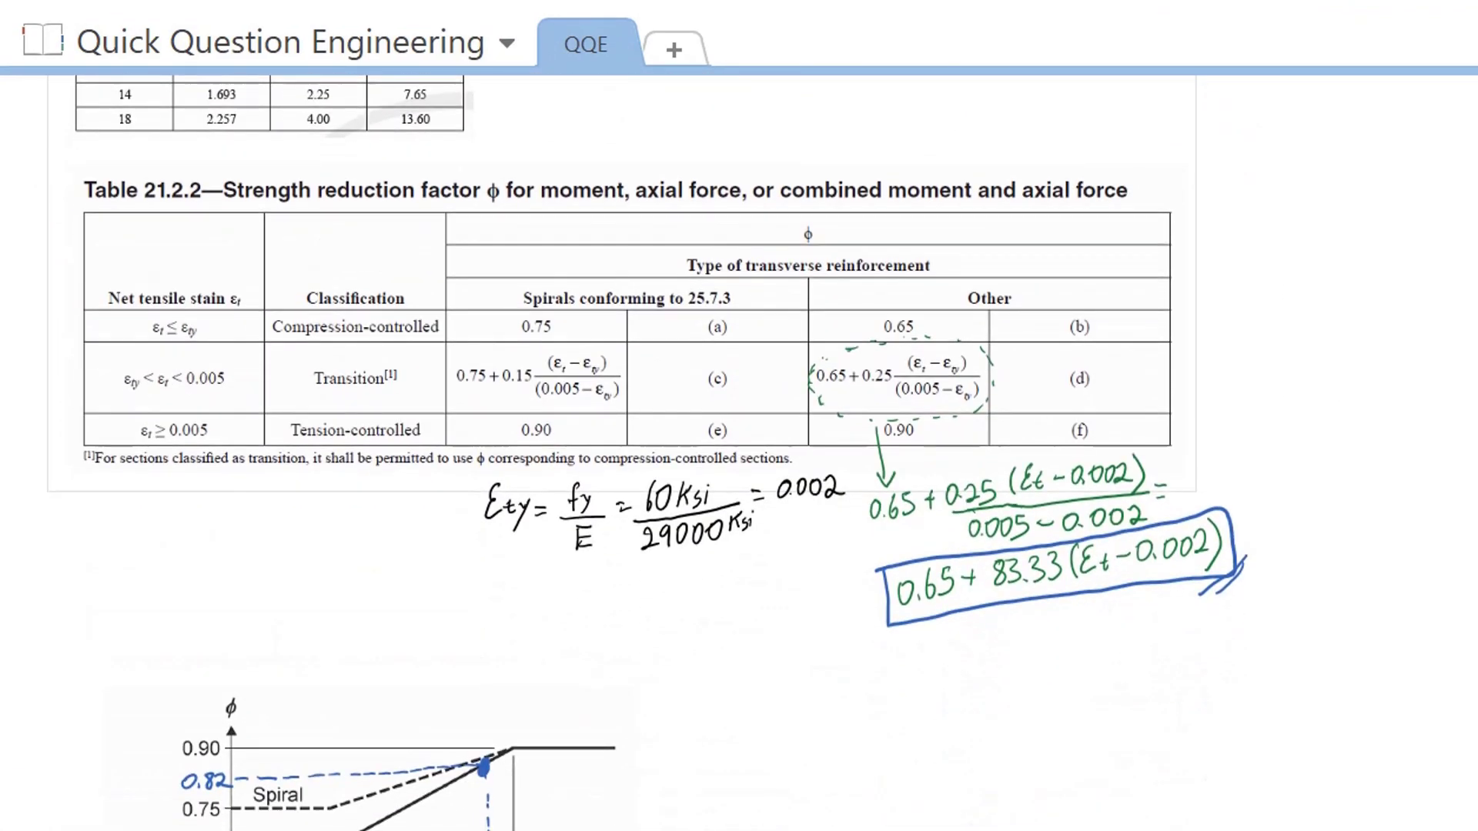
scroll(616, 462, down, 1)
scroll(1357, 793, up, 15)
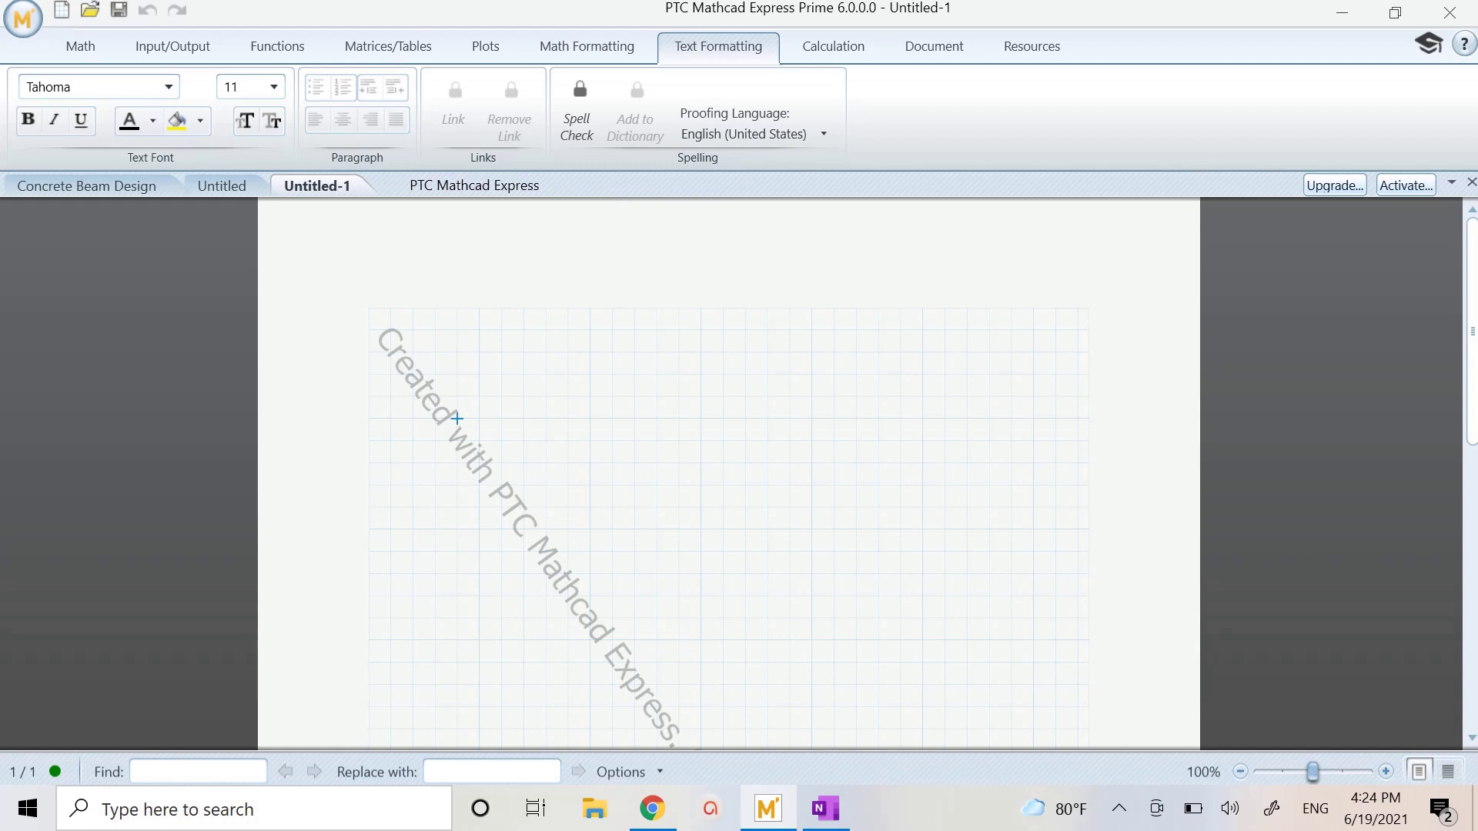
Step: Switch Untitled-1 to Draft view and place the insertion point for the first definition
click(458, 352)
scroll(729, 462, down, 10)
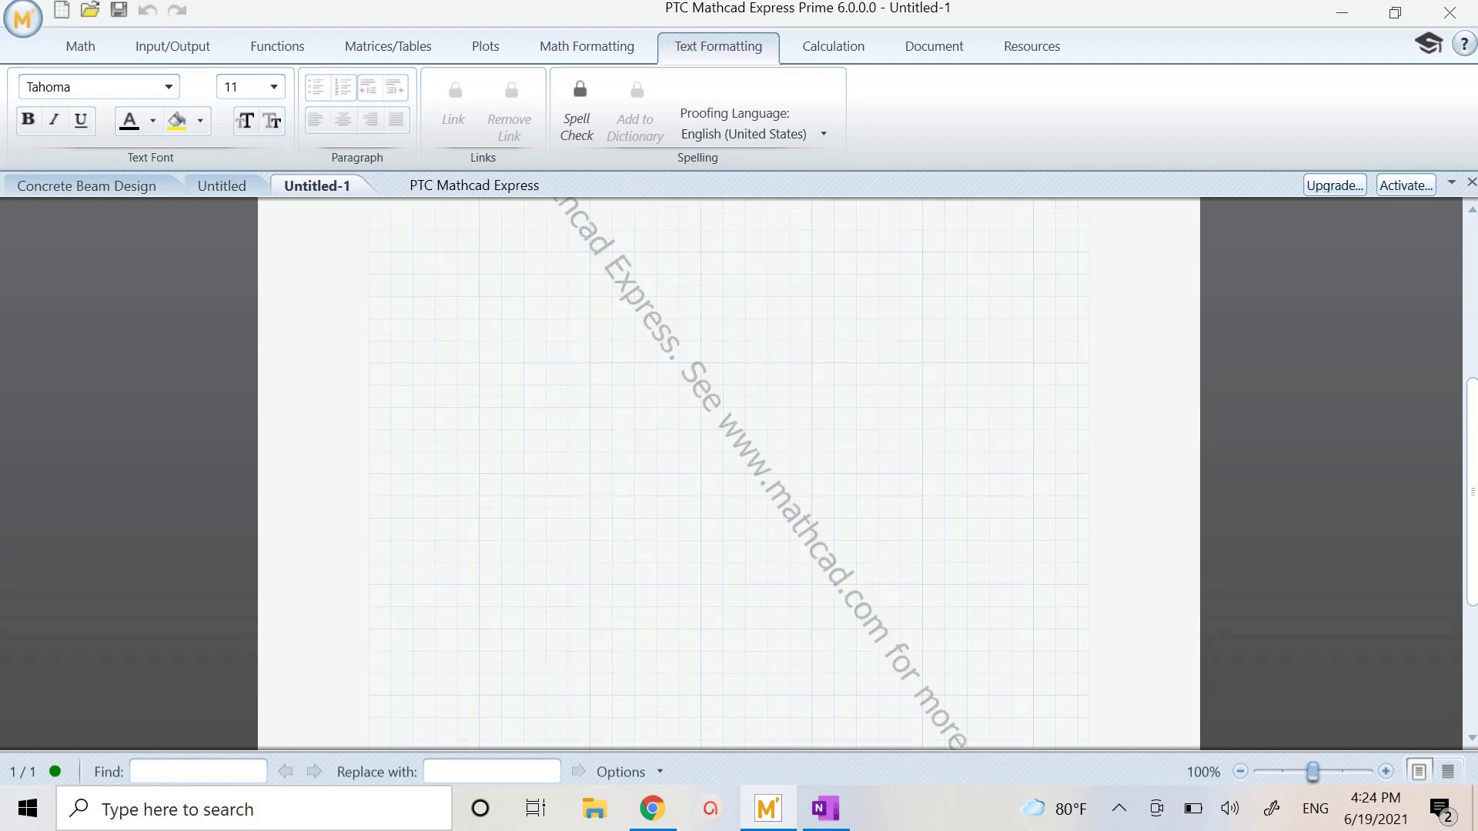
scroll(729, 462, up, 10)
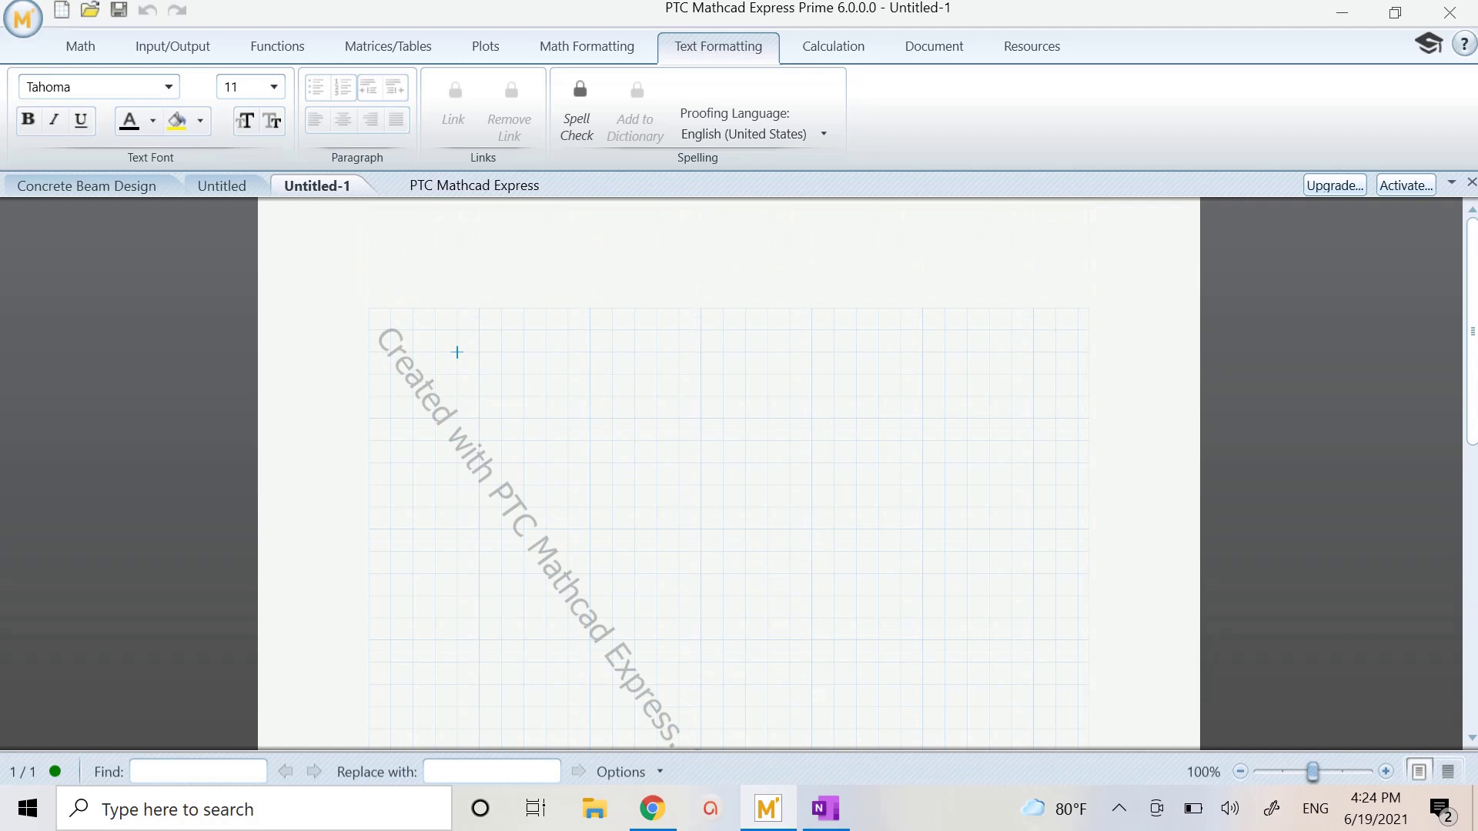
scroll(728, 462, down, 3)
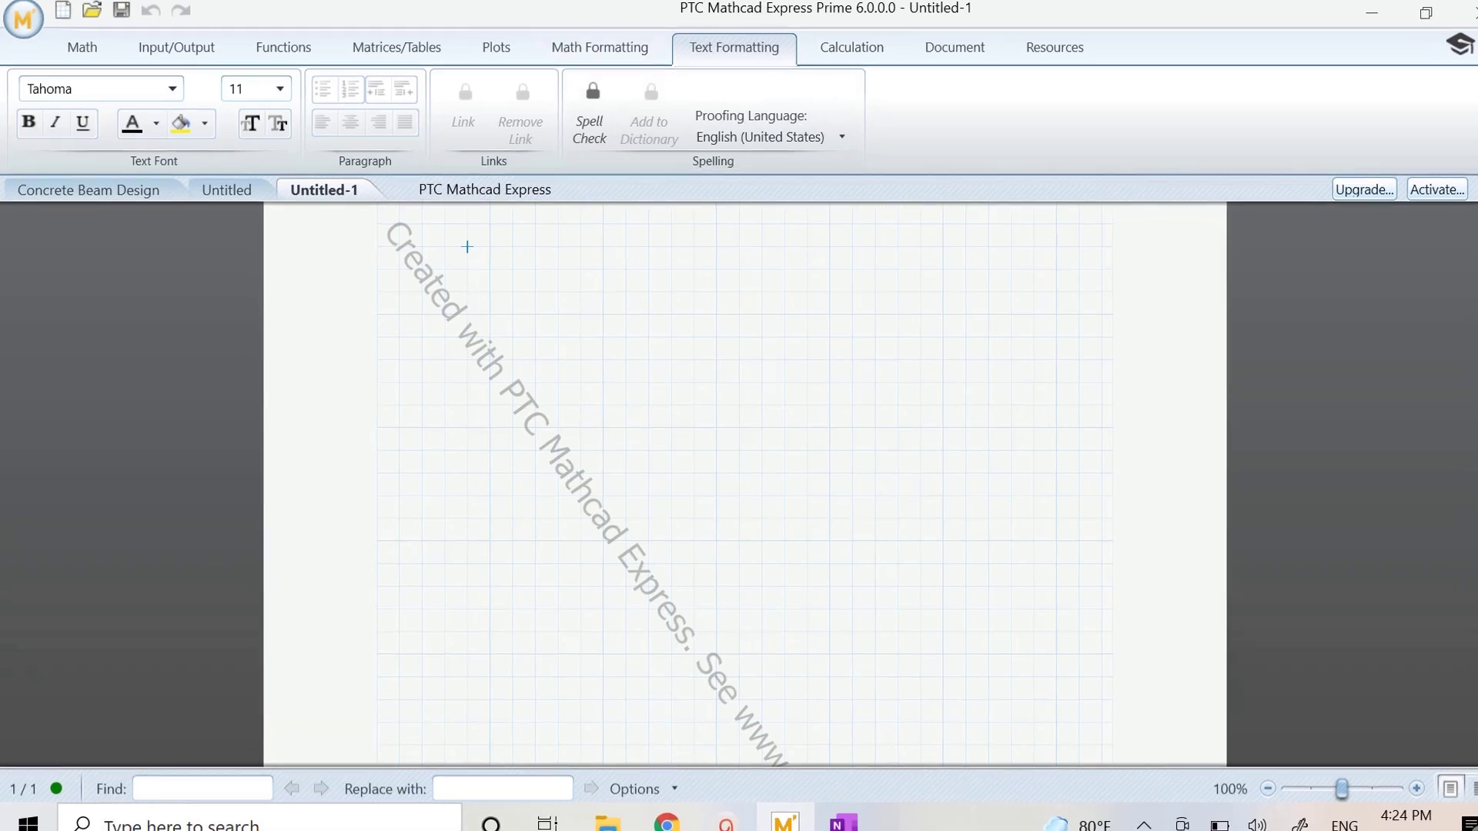
click(954, 47)
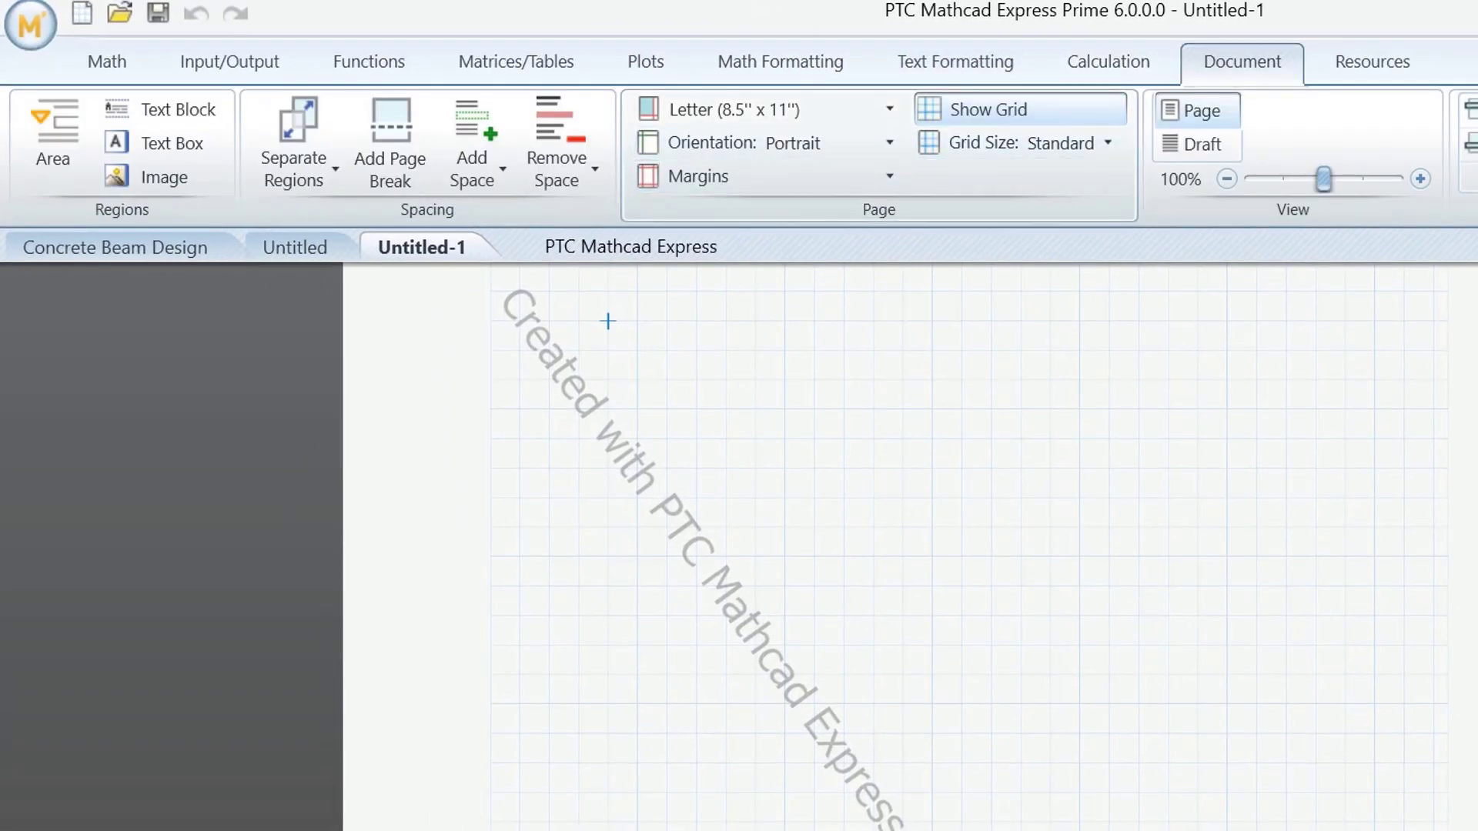
click(1197, 144)
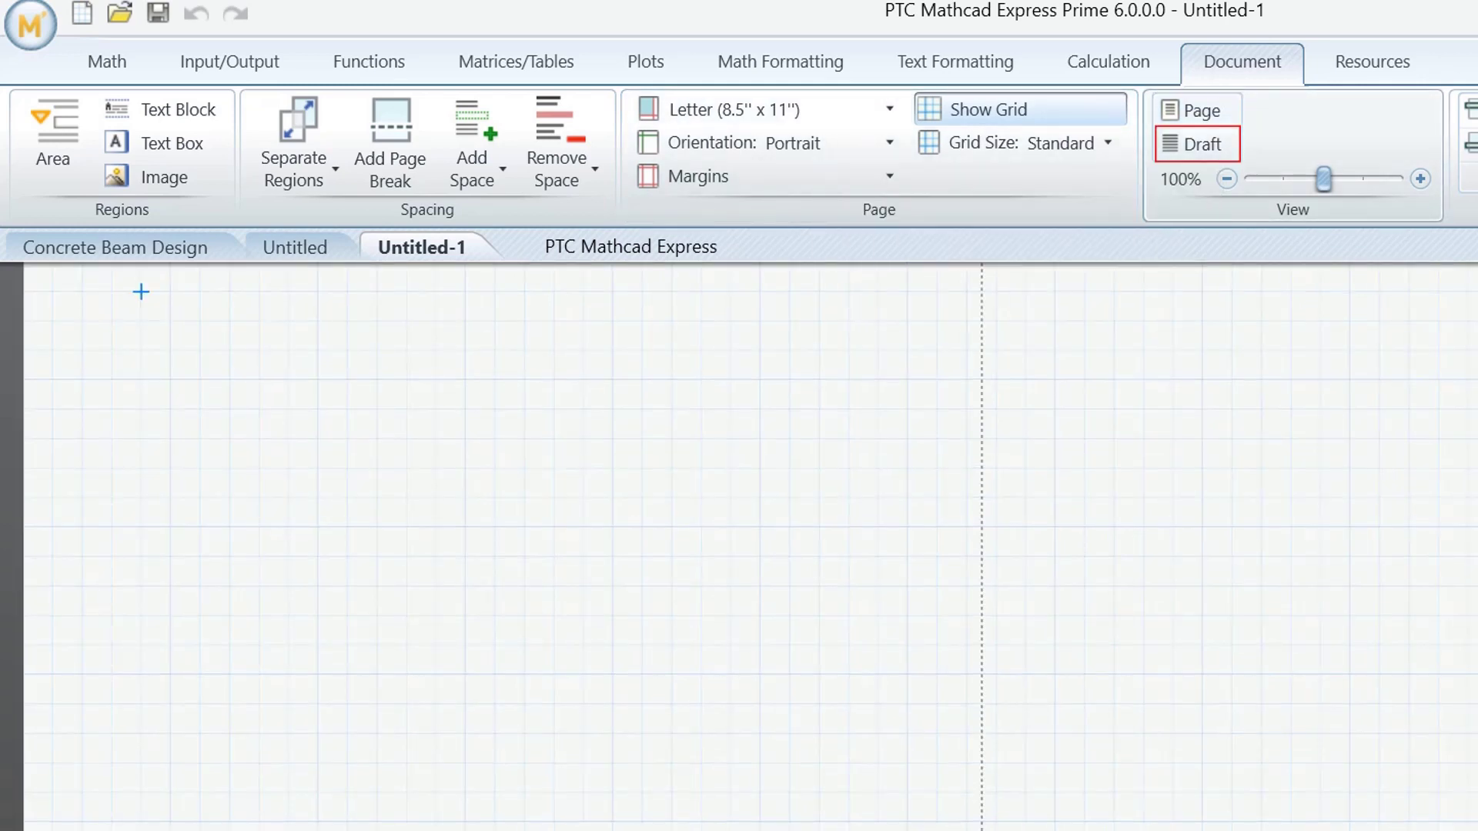
scroll(739, 538, up, 1)
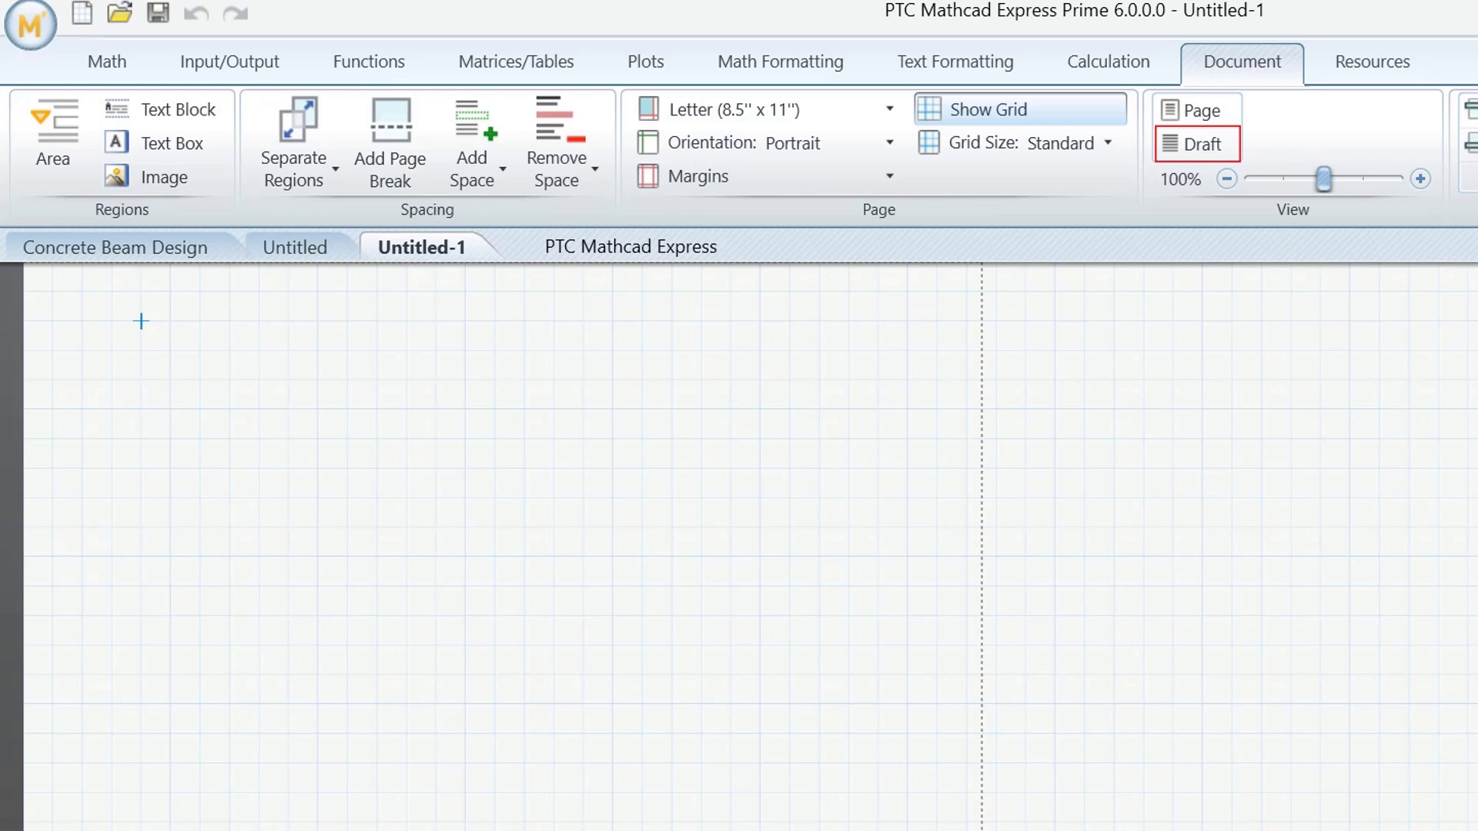
click(171, 351)
click(112, 409)
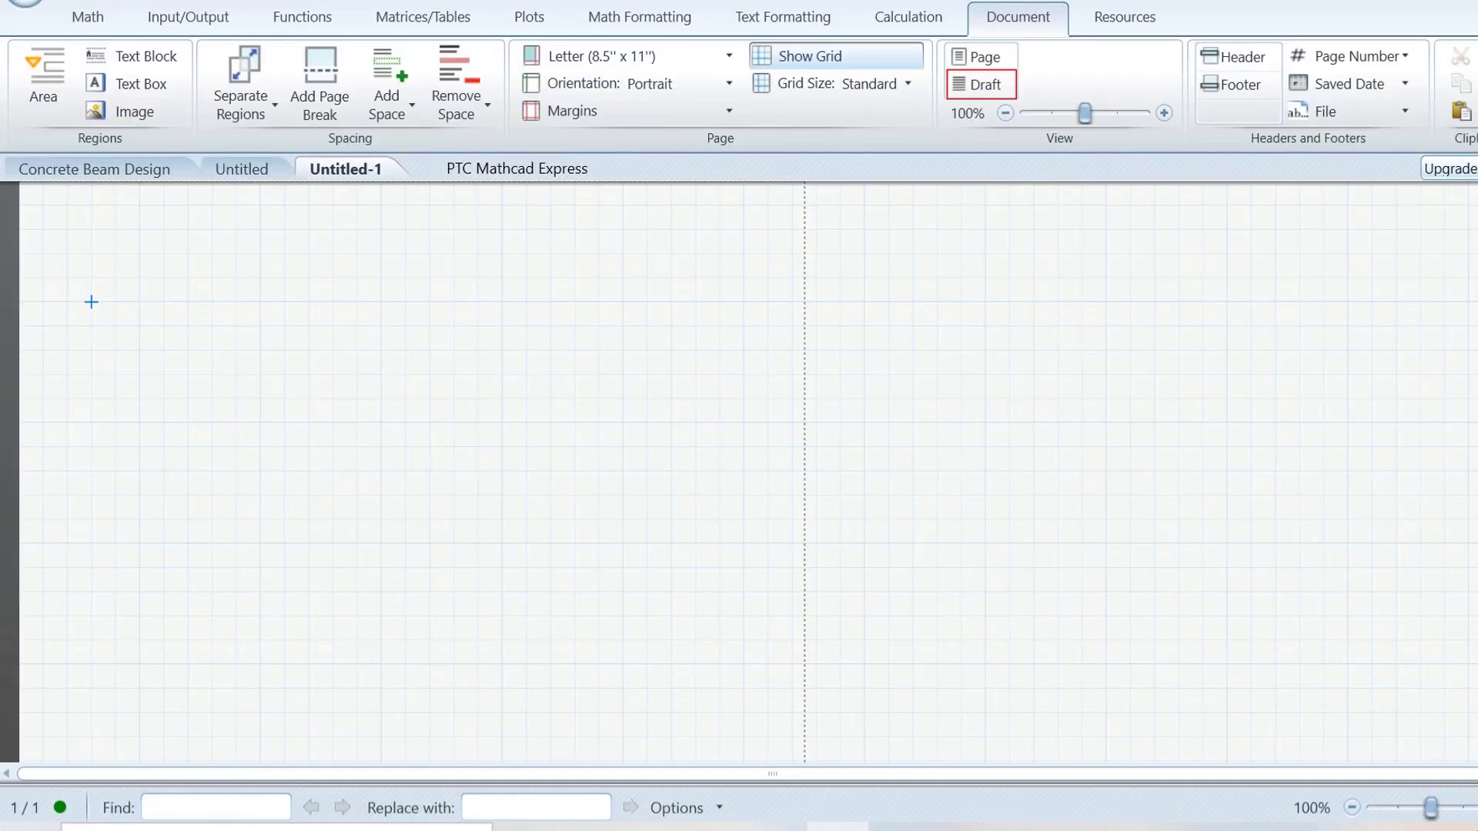
Step: Define L := 20 ft on the worksheet
text(L)
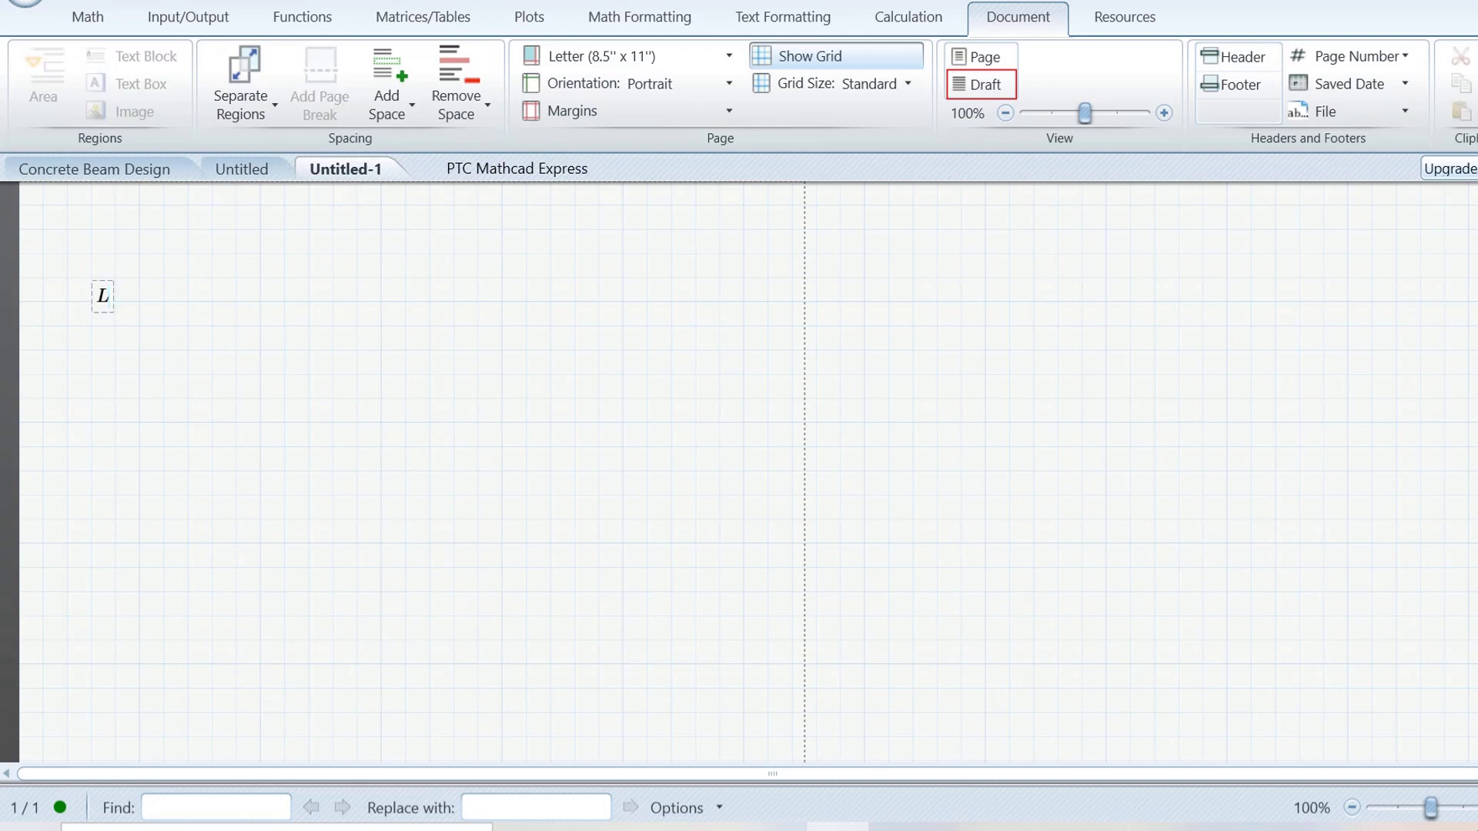
text(:=)
text(20)
text(*ft)
key(Return)
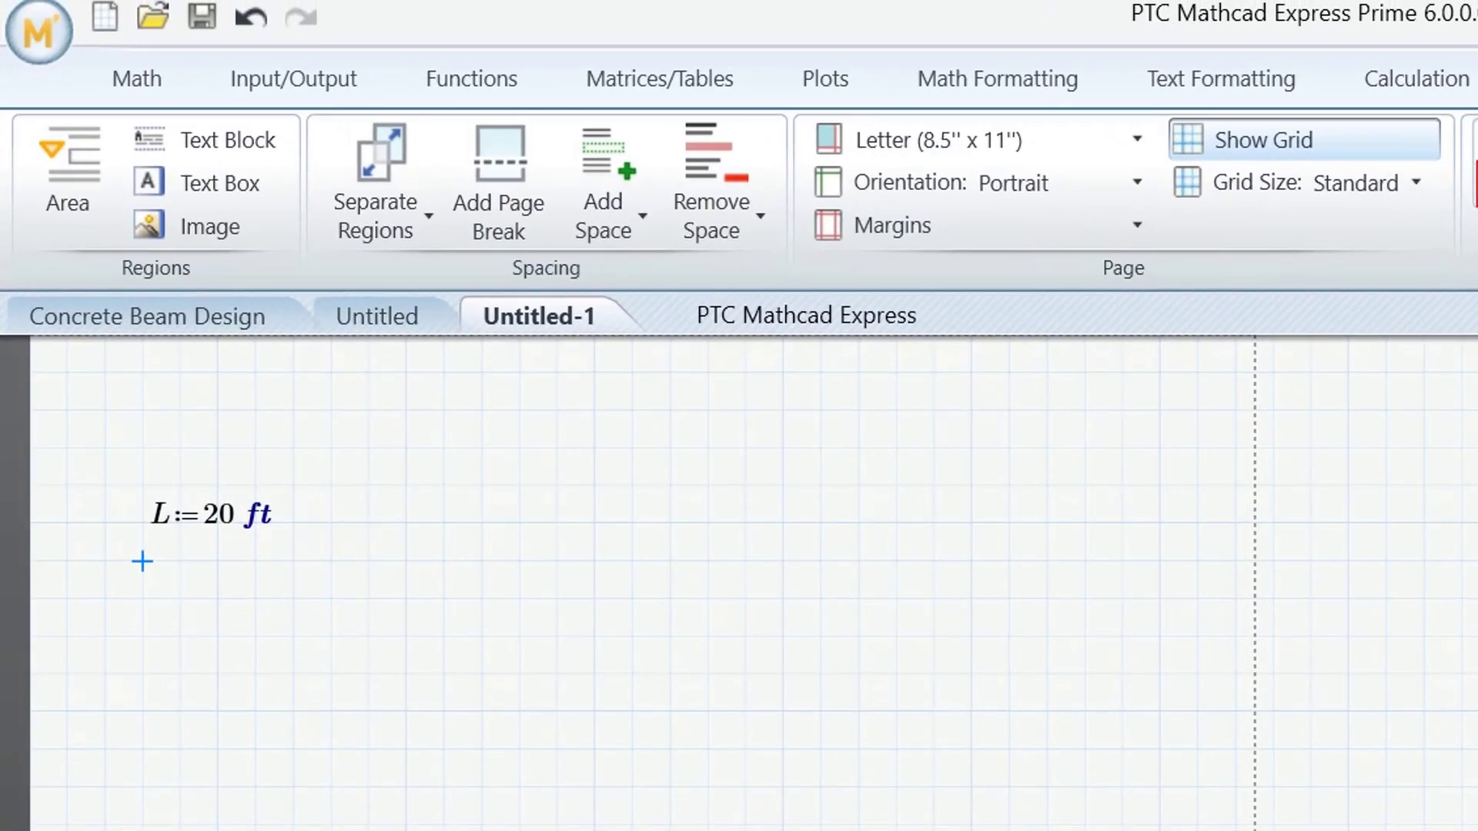
click(244, 513)
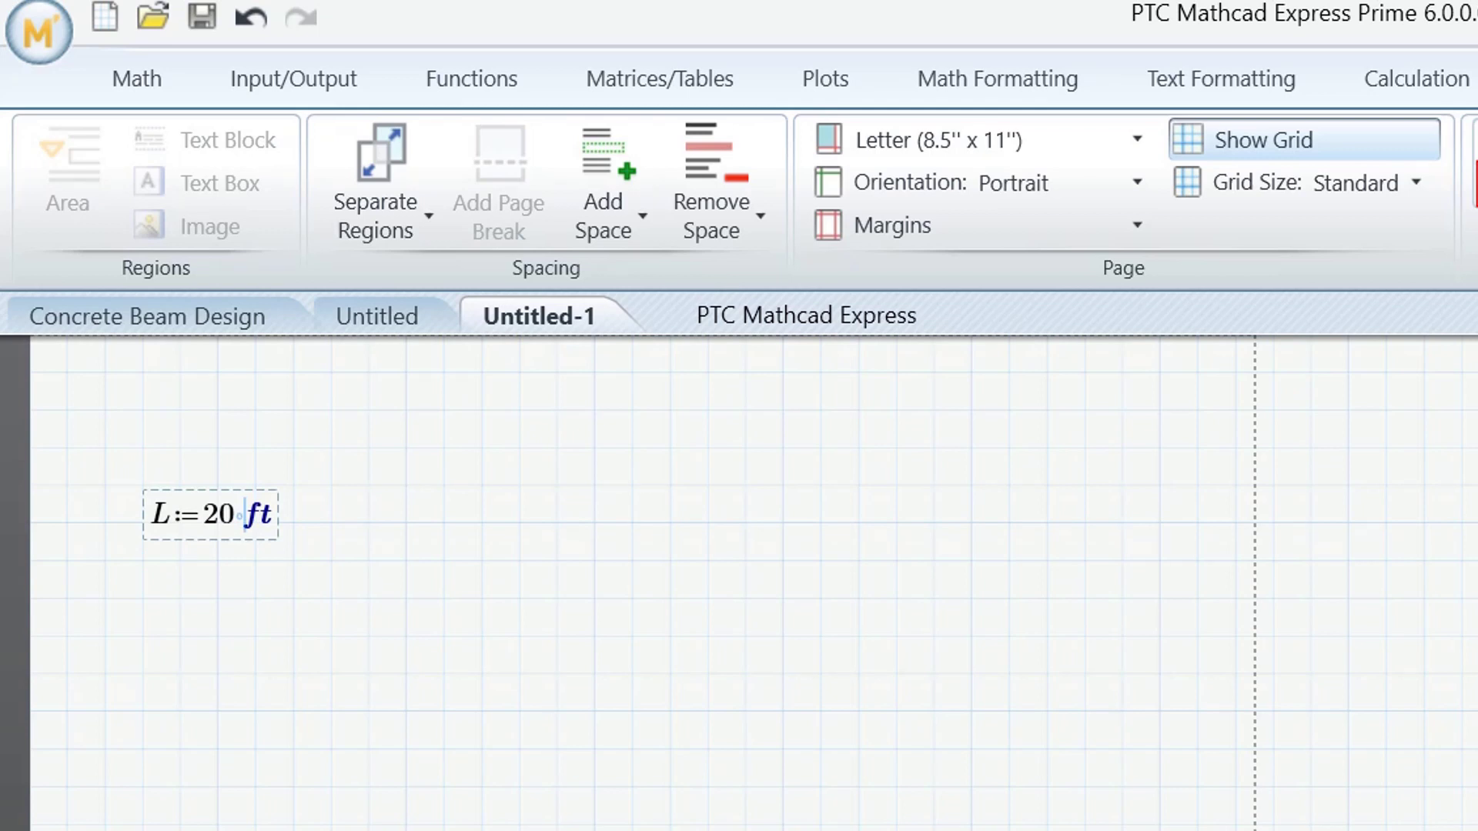
key(Return)
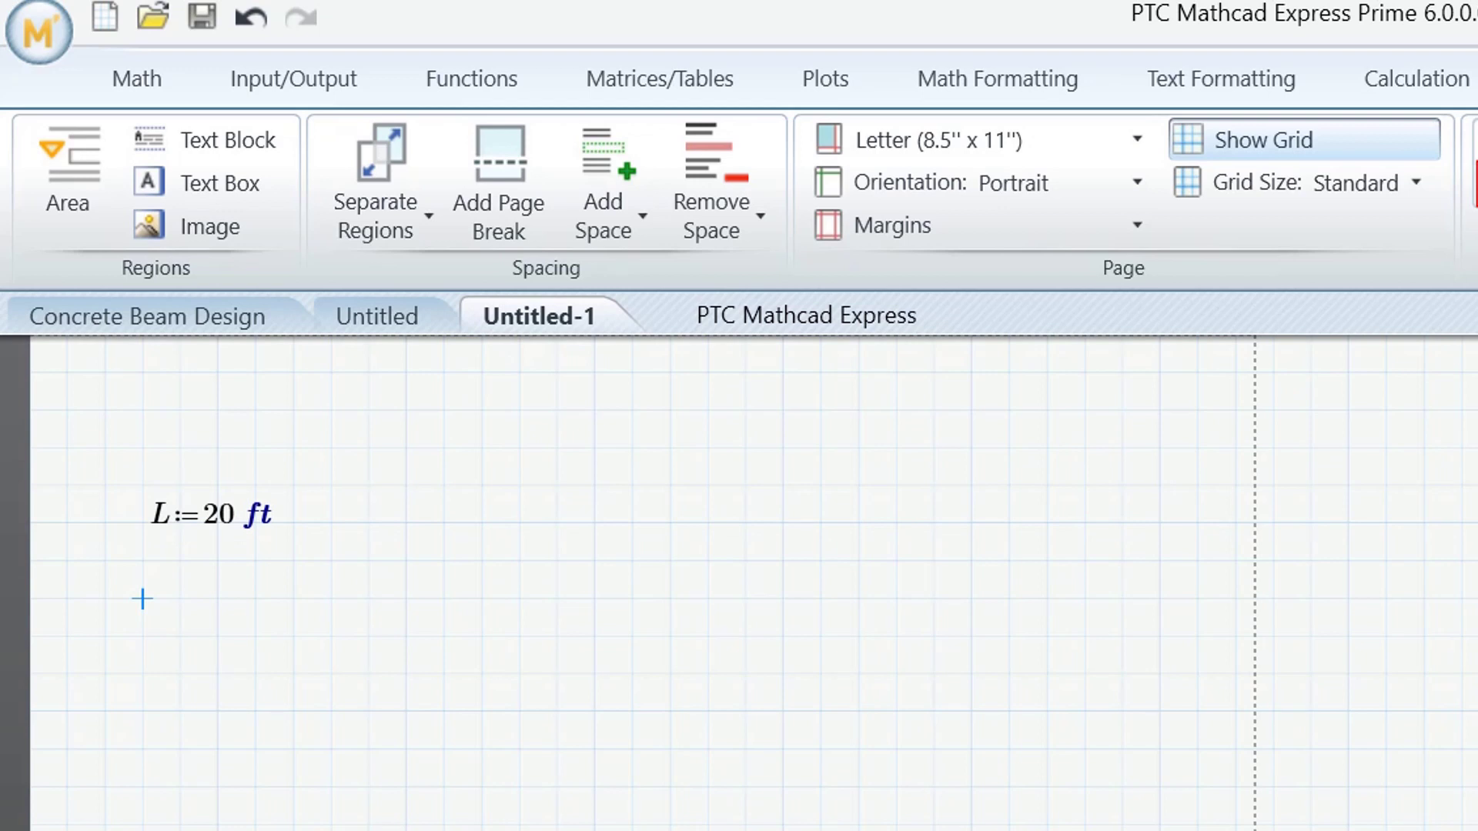
Step: Display L in inches as 240 in, then evaluate 30·L below it
text(L=6.096·m)
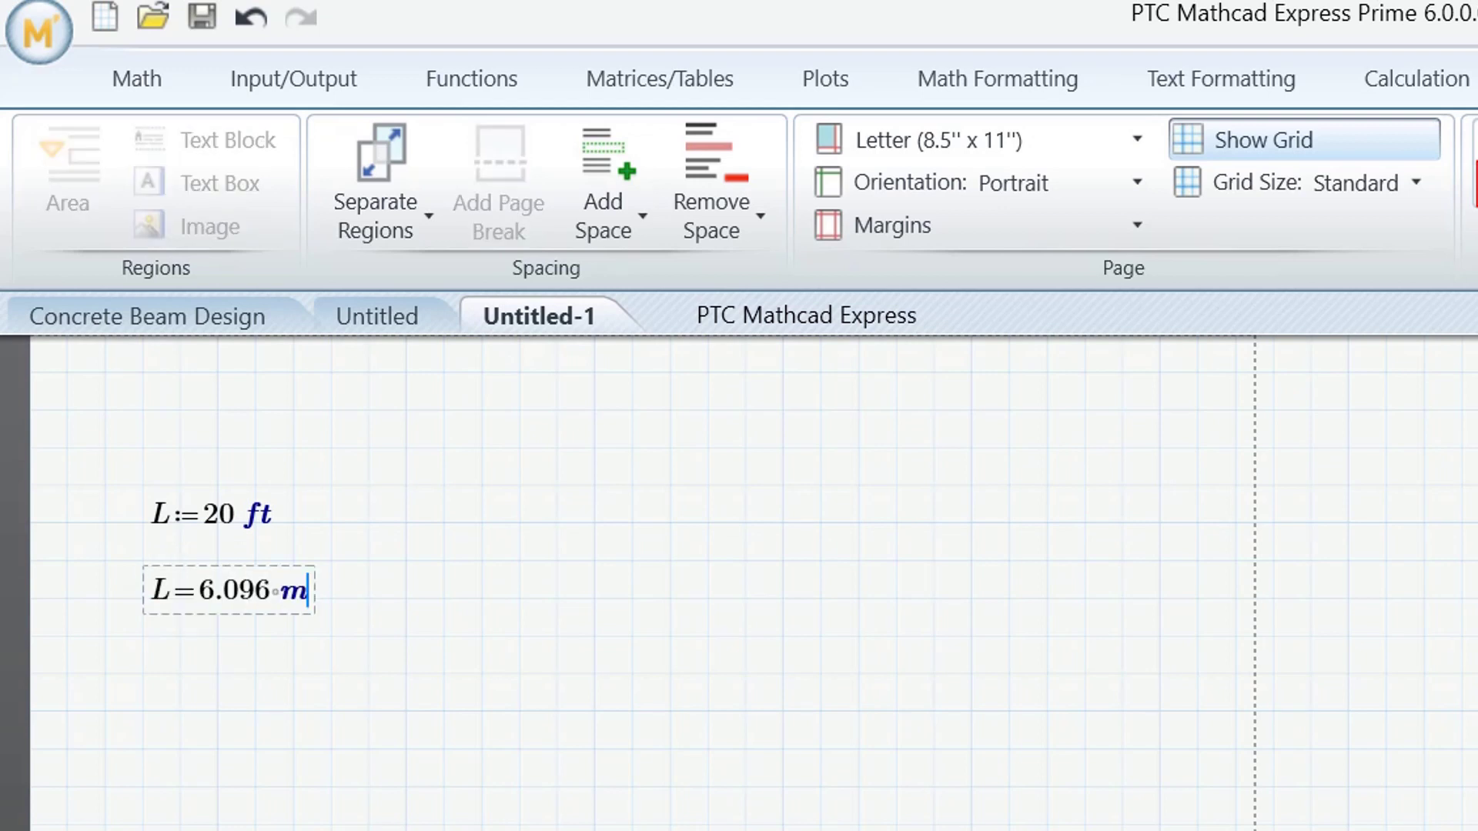
key(Return)
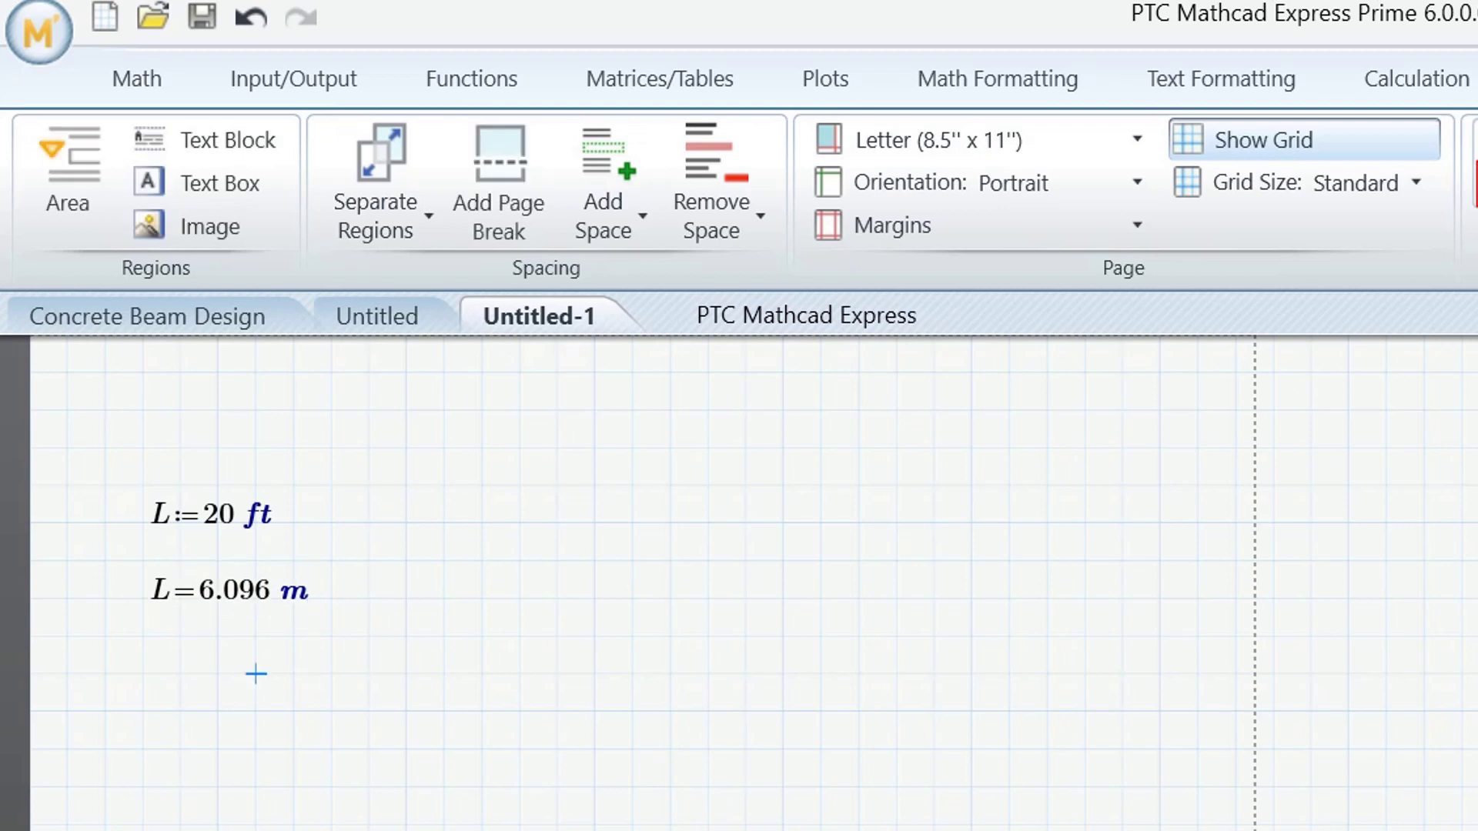
click(308, 590)
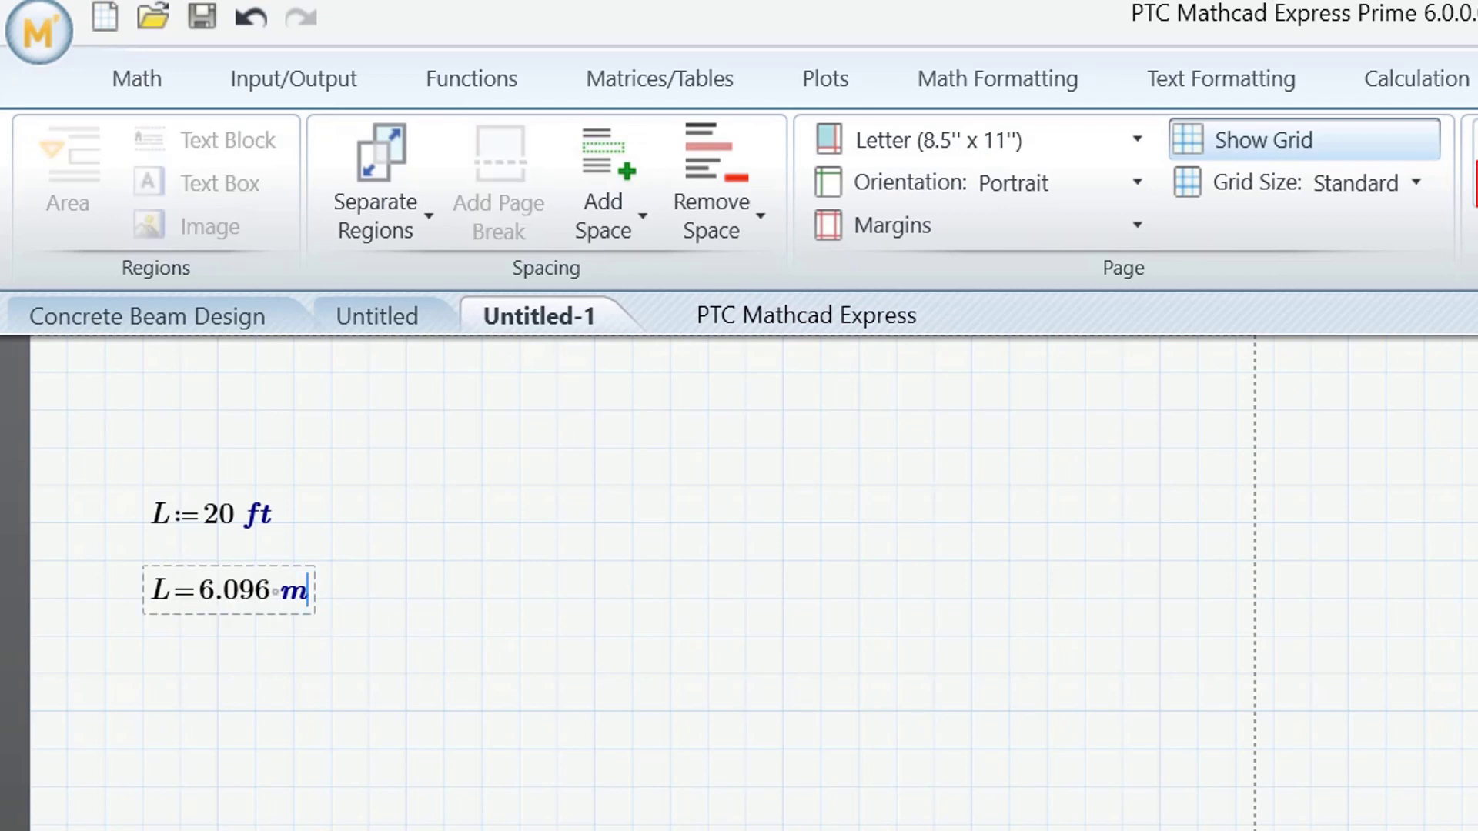
key(BackSpace)
text(in)
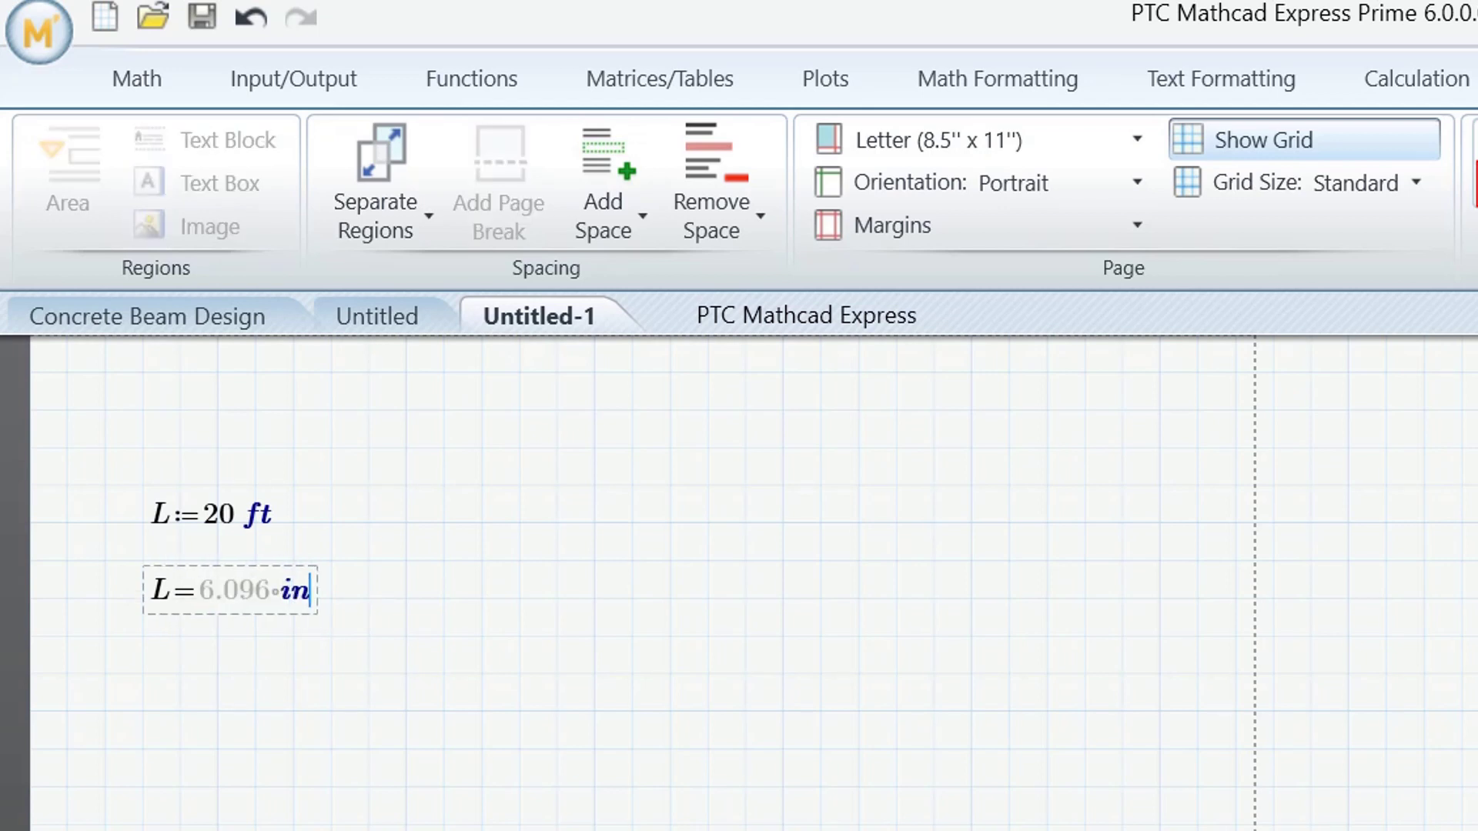
key(Return)
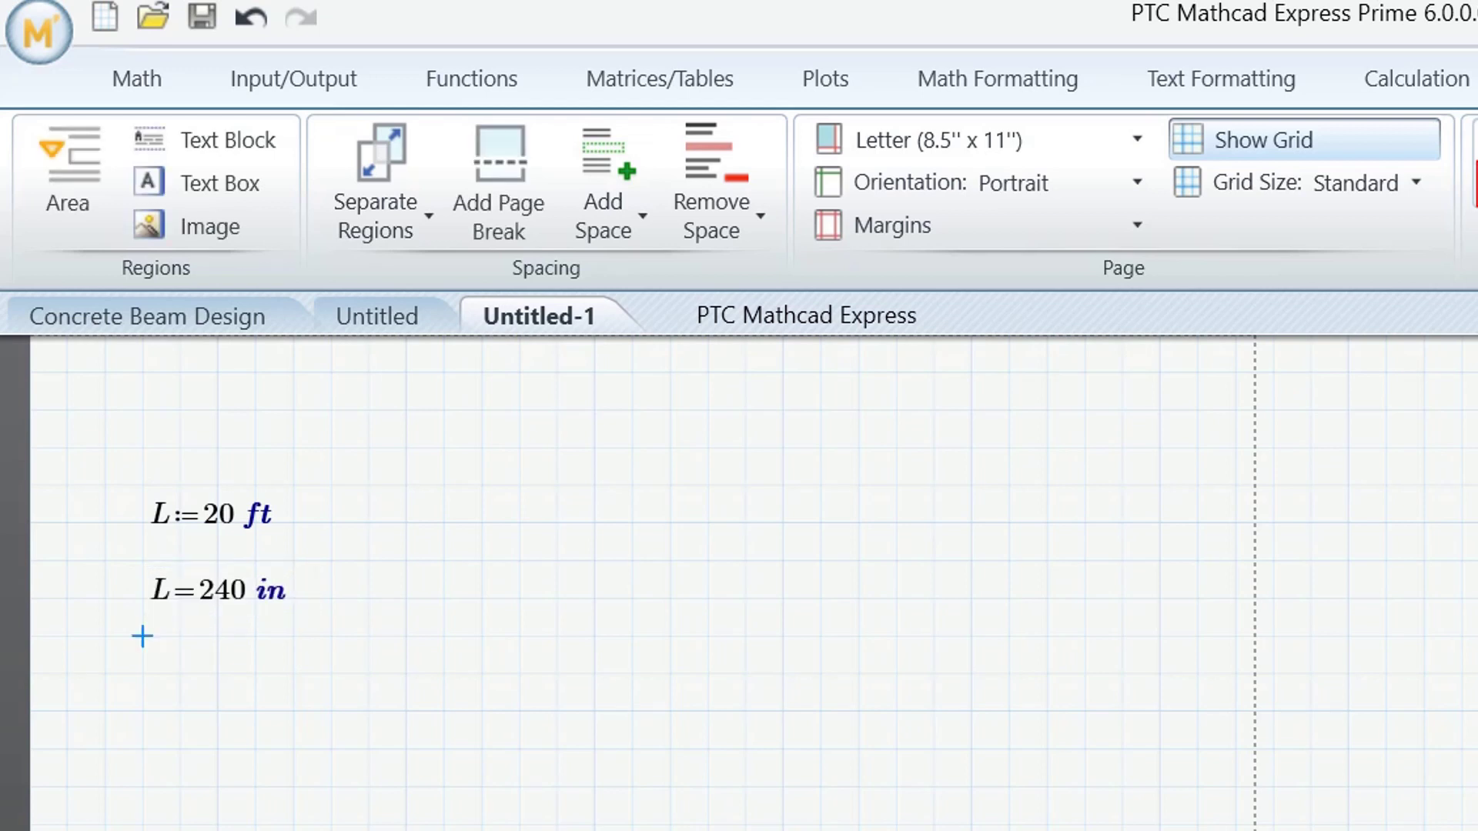
click(180, 712)
text(30*)
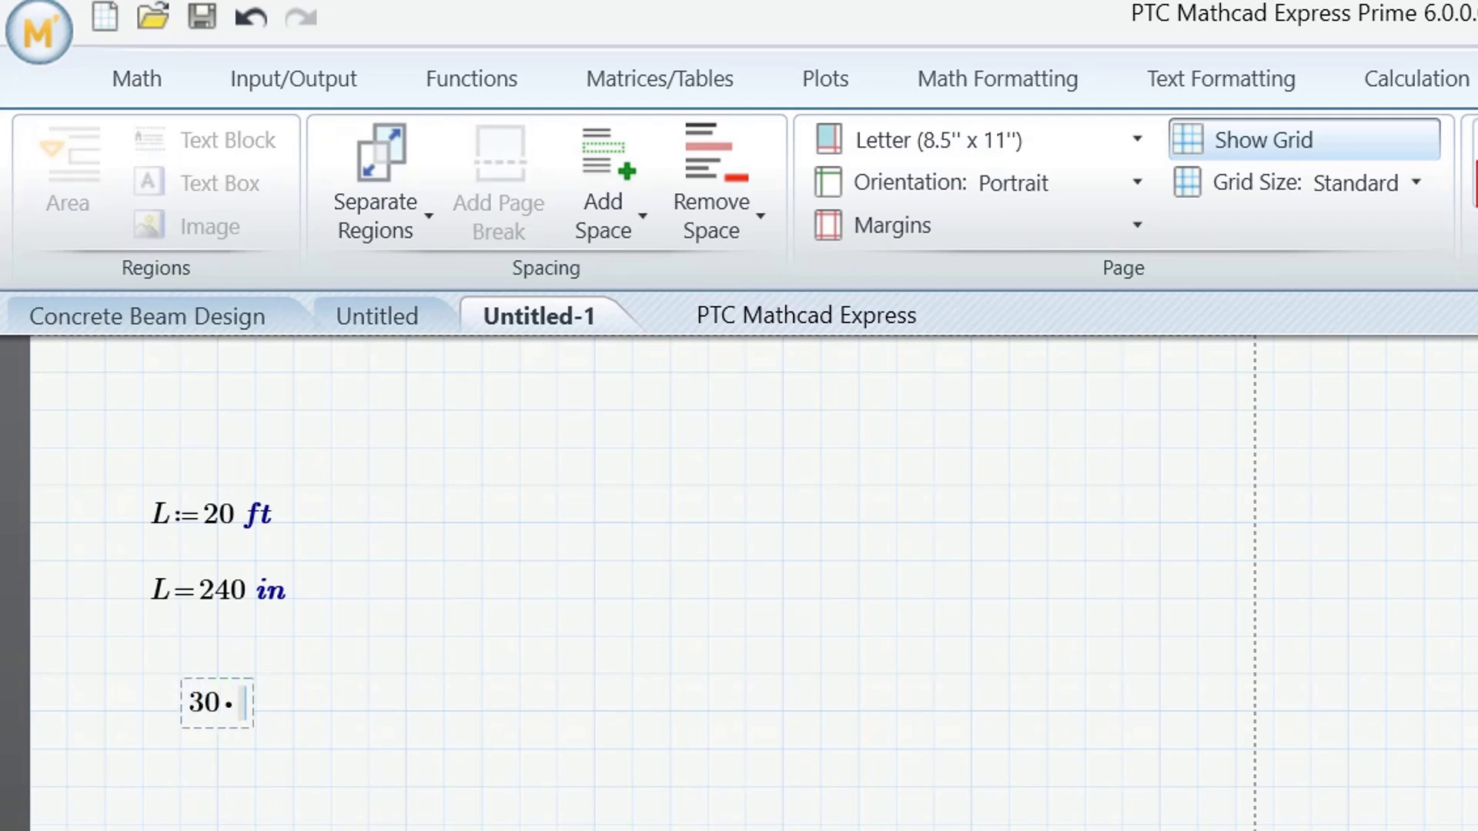
text(L=182.88 m)
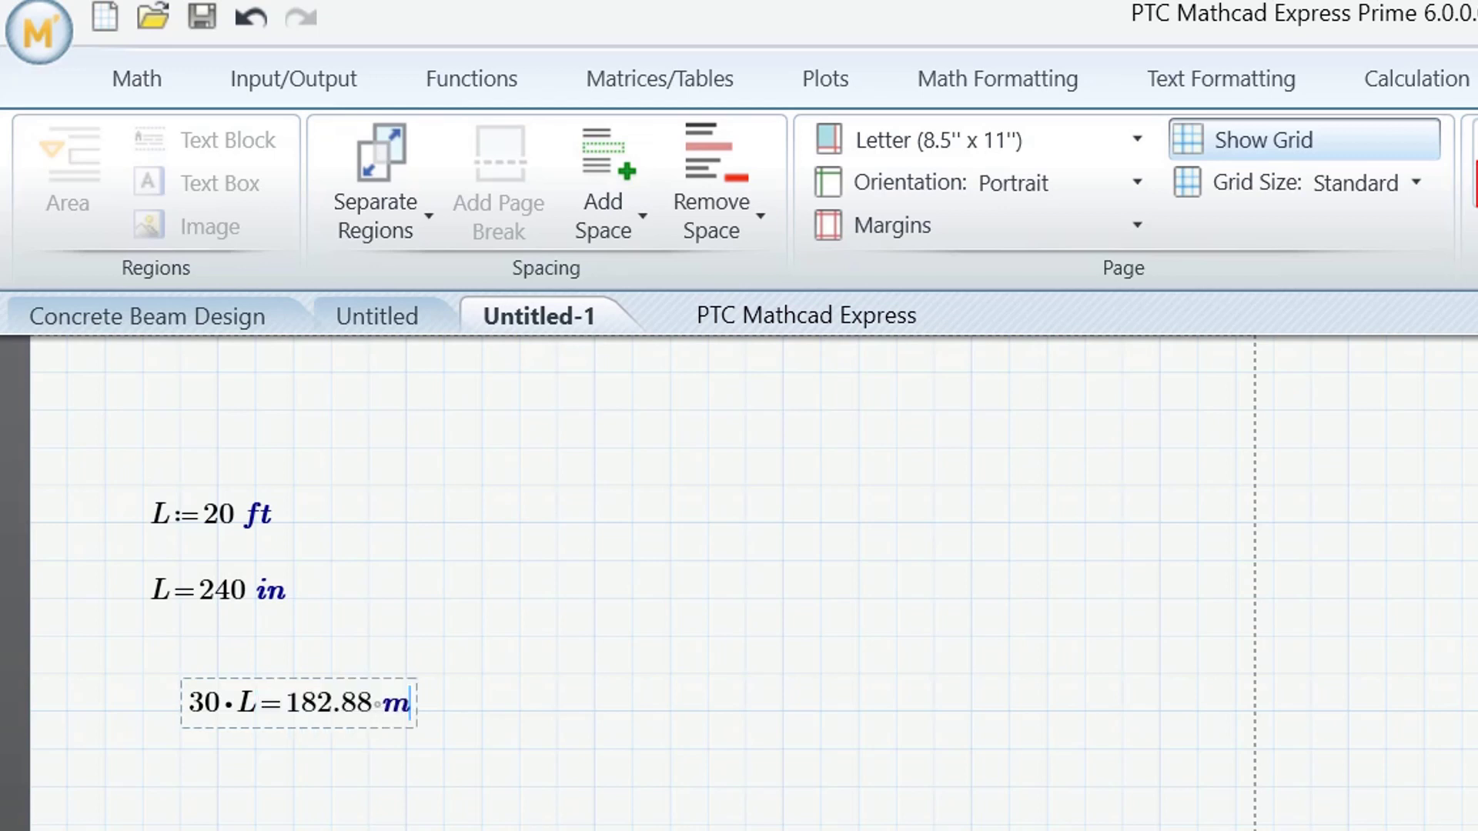
Step: Add a 'Geometry' text heading at the left margin, then switch to Concrete Beam Design
click(407, 822)
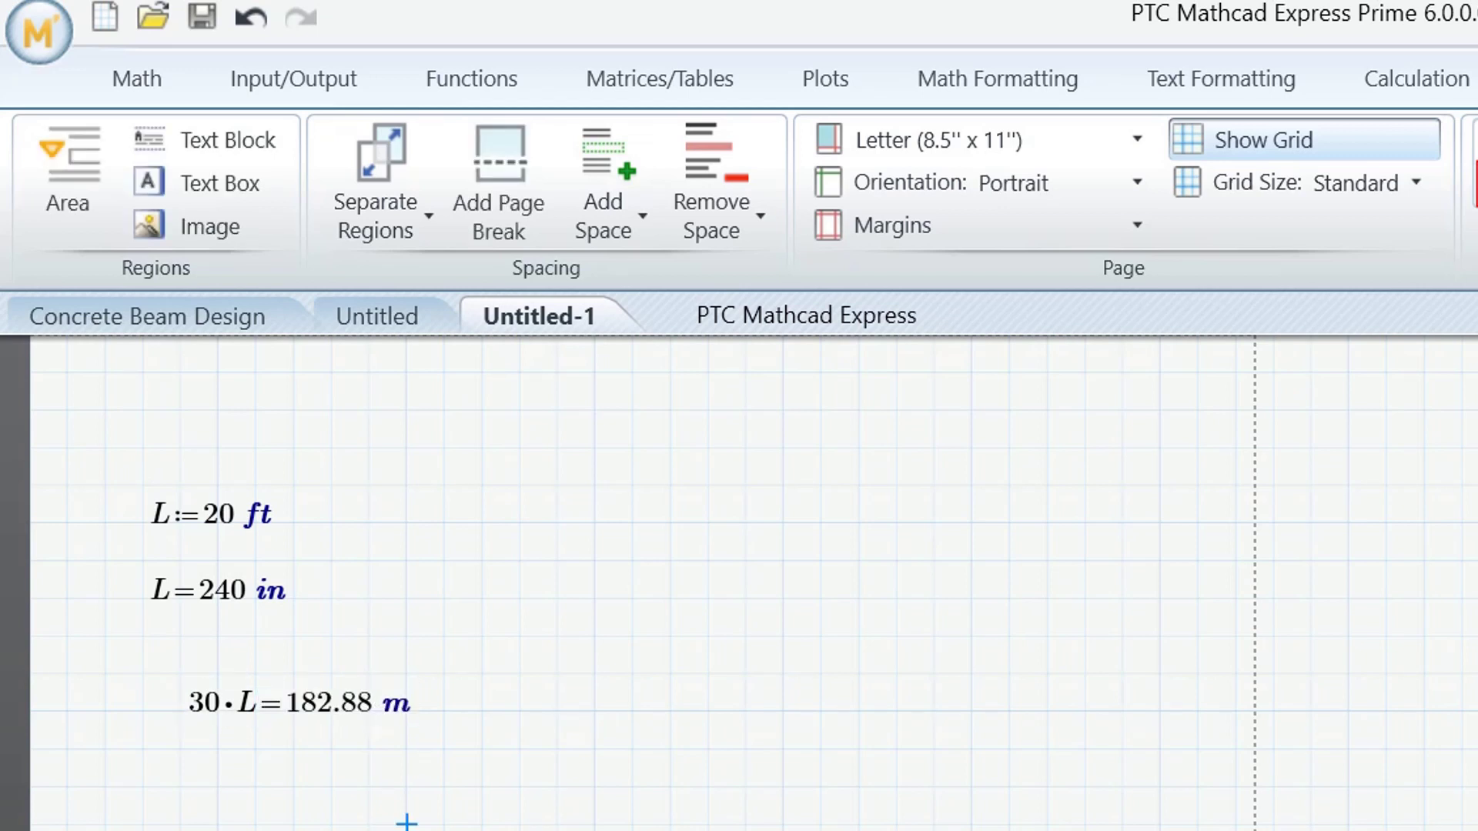
click(181, 822)
key(ctrl+t)
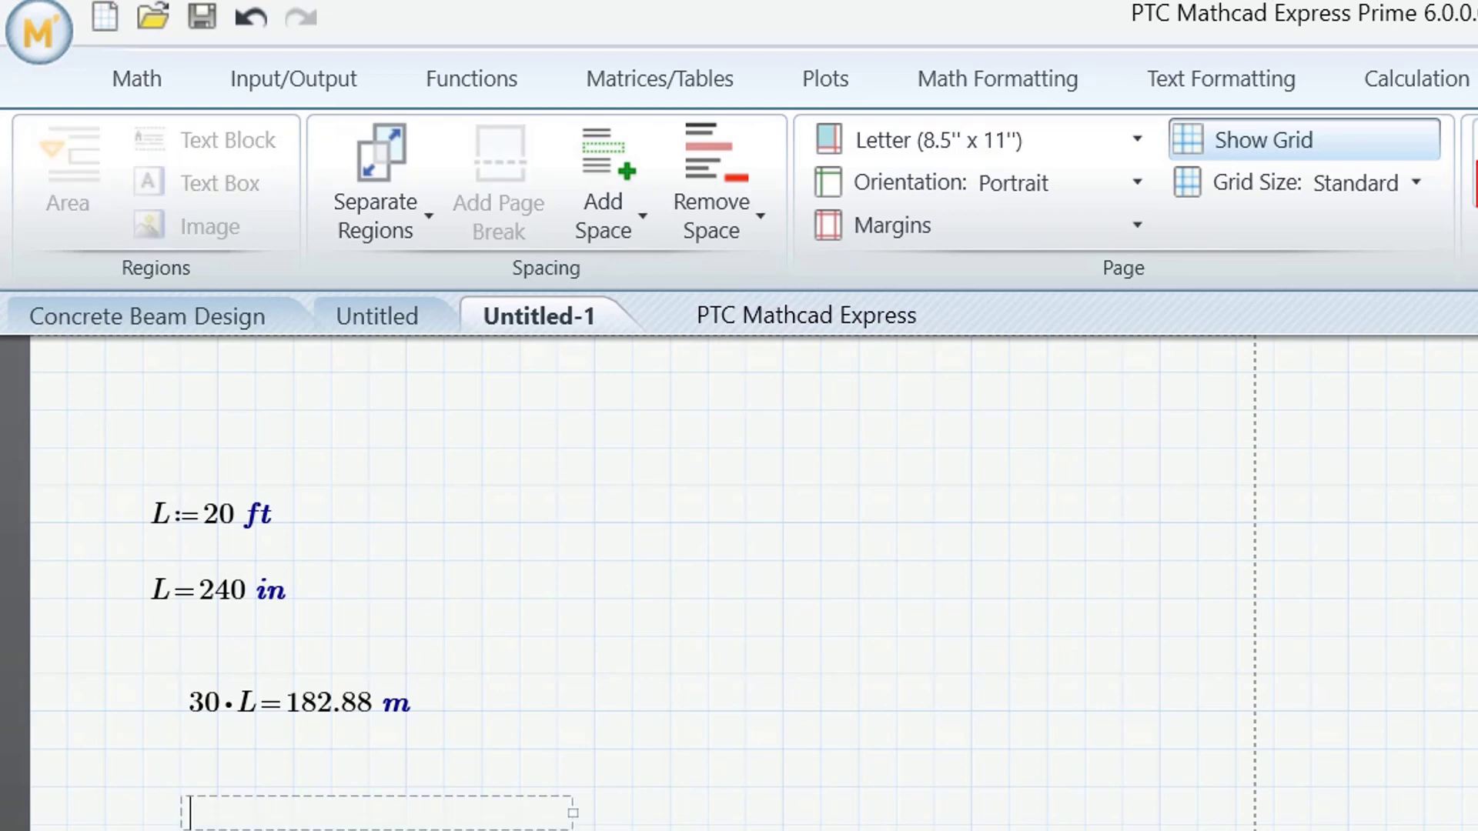
text(Geometr)
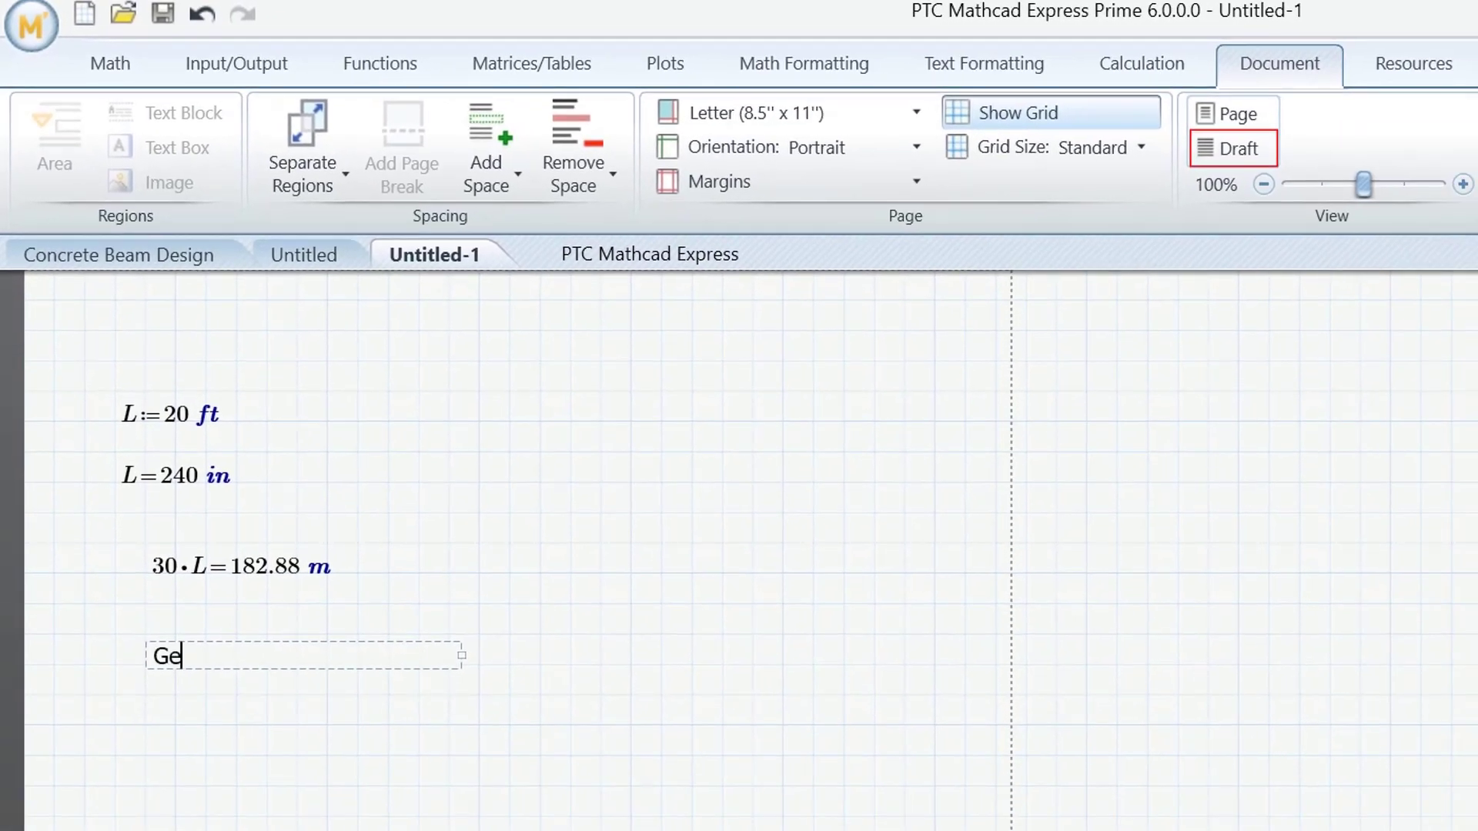
text(y)
click(205, 695)
click(297, 695)
drag(231, 656, 108, 656)
click(84, 726)
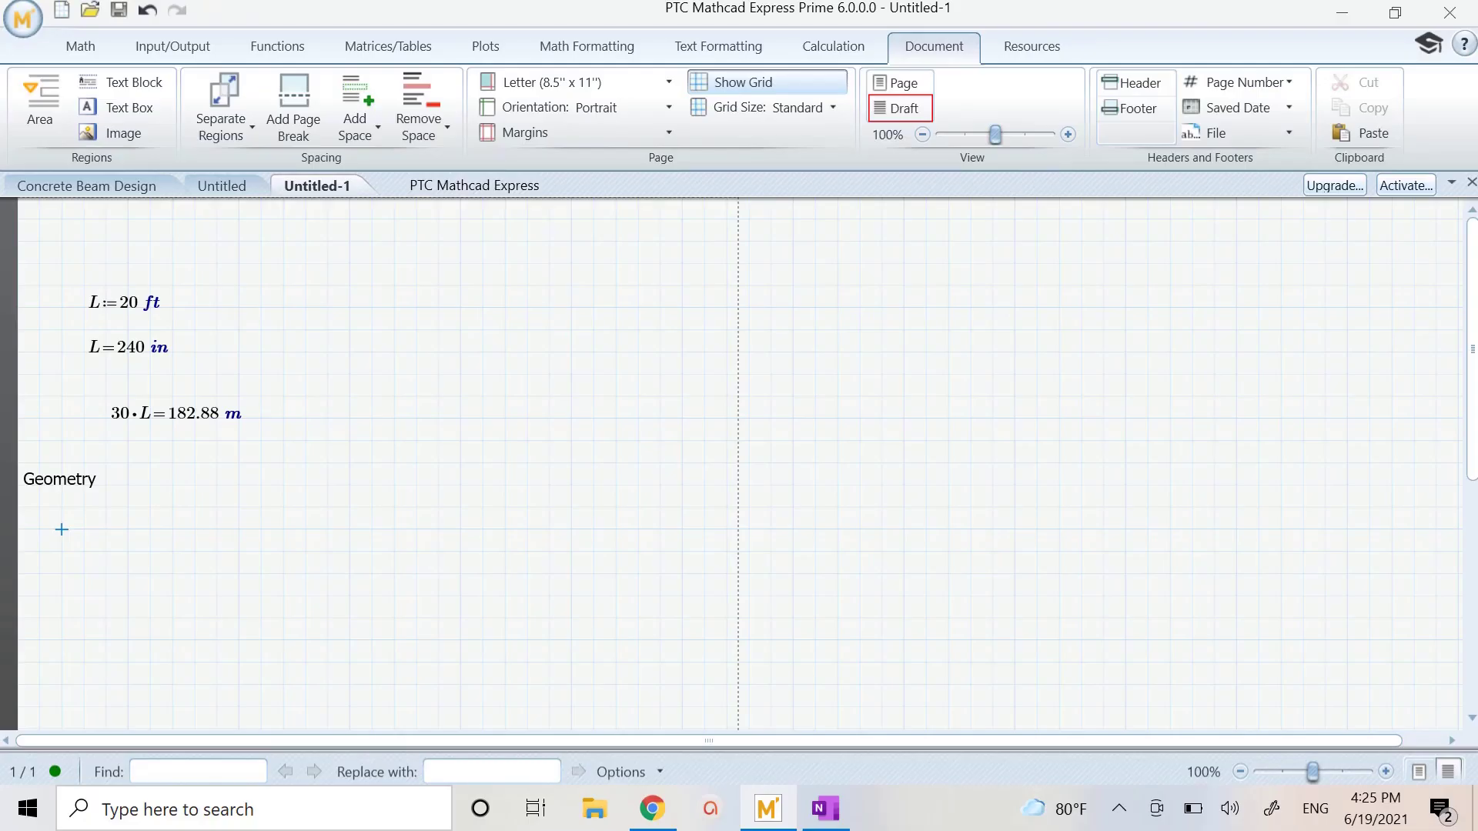
key(ctrl+Tab)
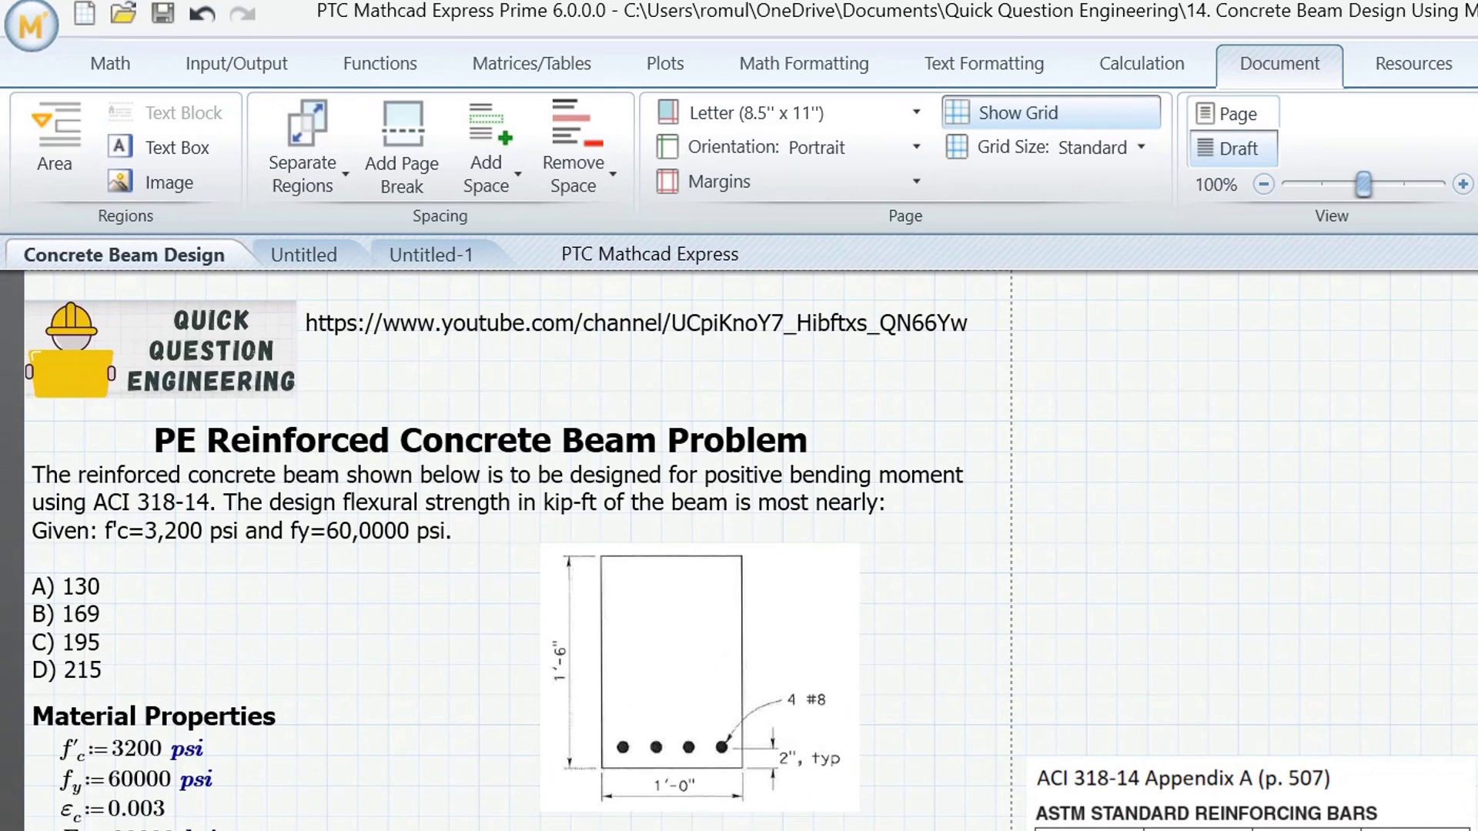
scroll(739, 550, down, 5)
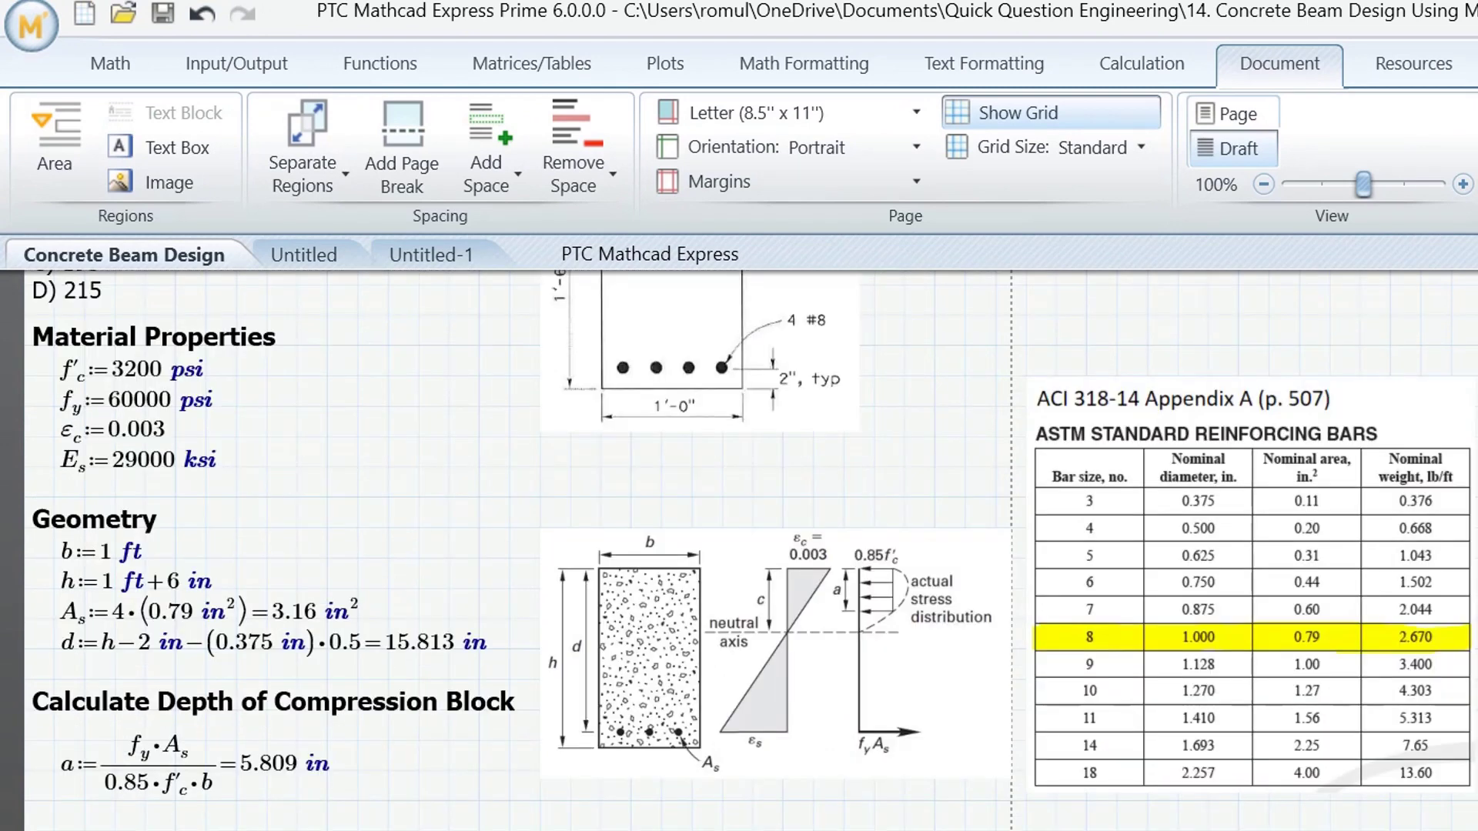
scroll(739, 551, up, 3)
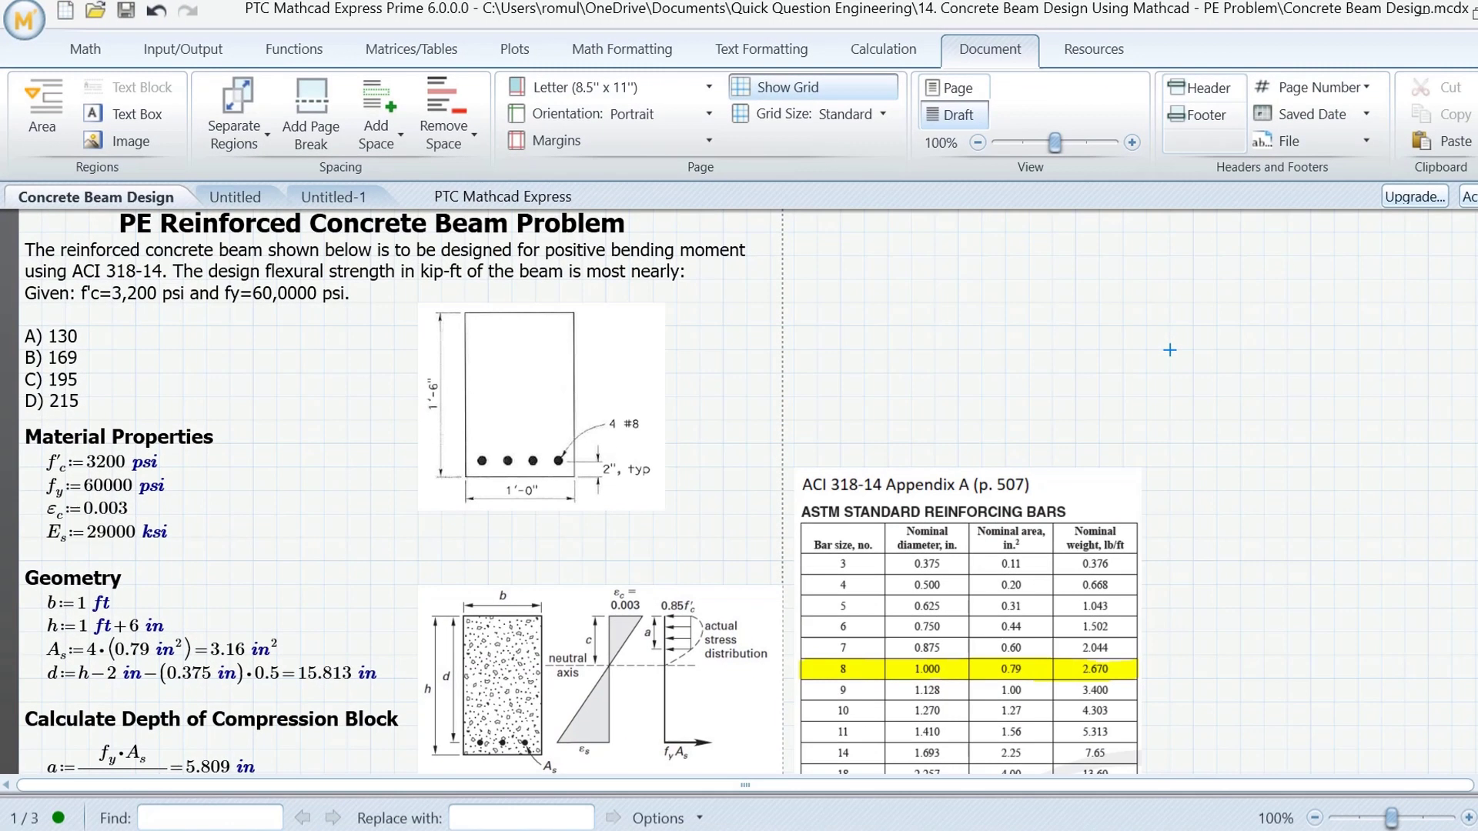
scroll(748, 492, down, 2)
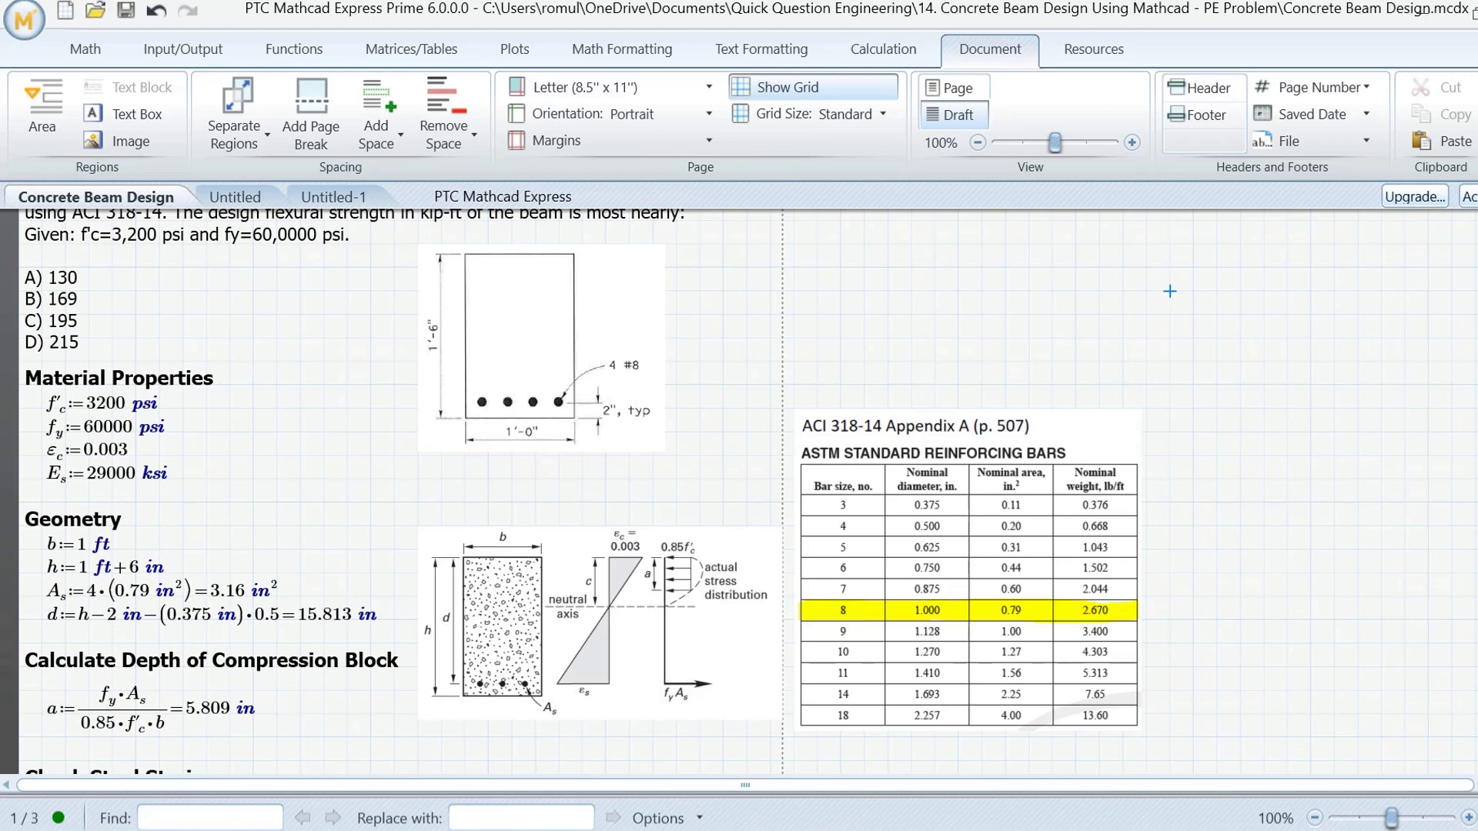
scroll(748, 492, down, 4)
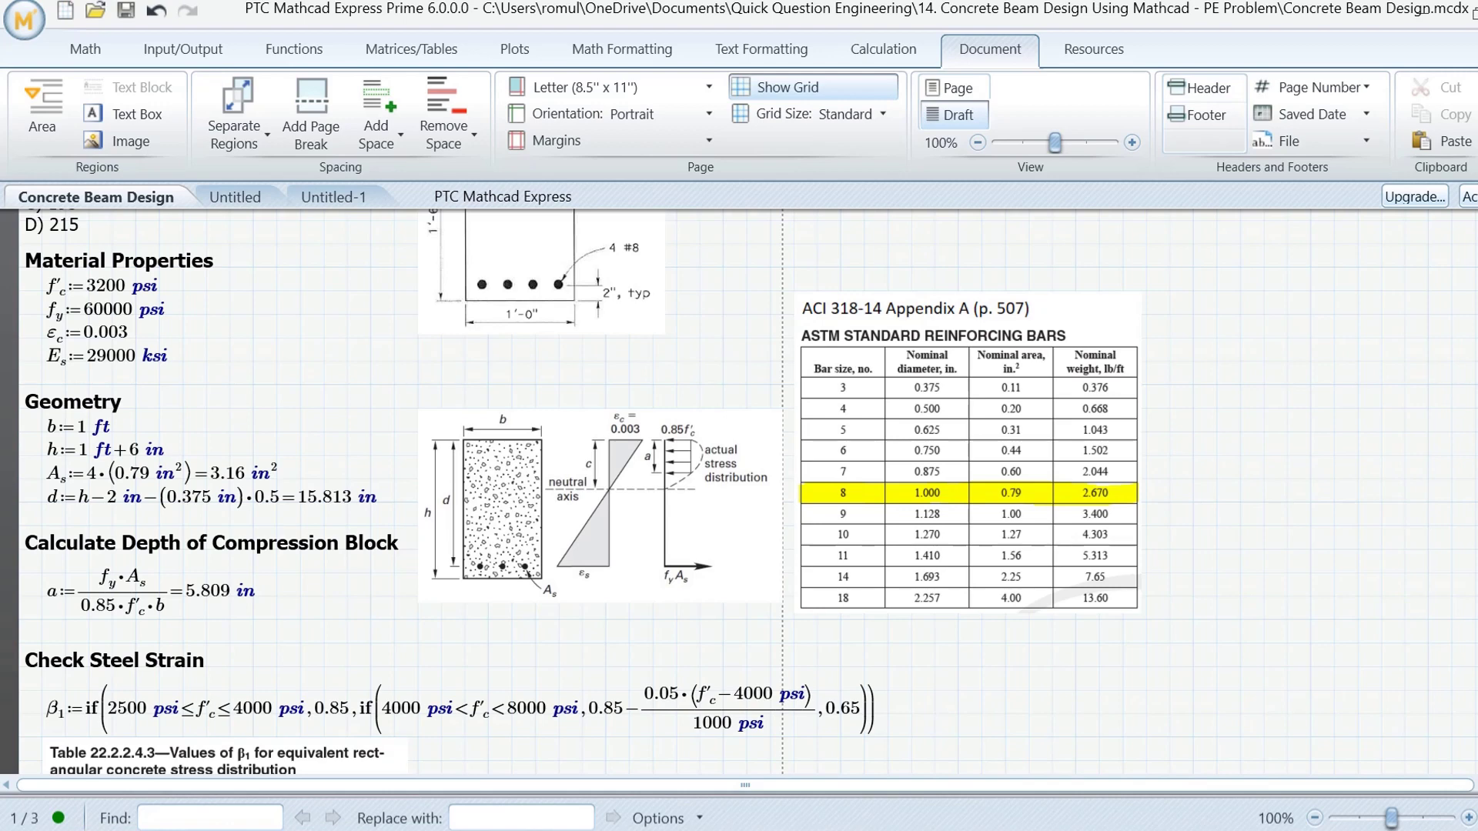
click(371, 644)
scroll(371, 644, down, 8)
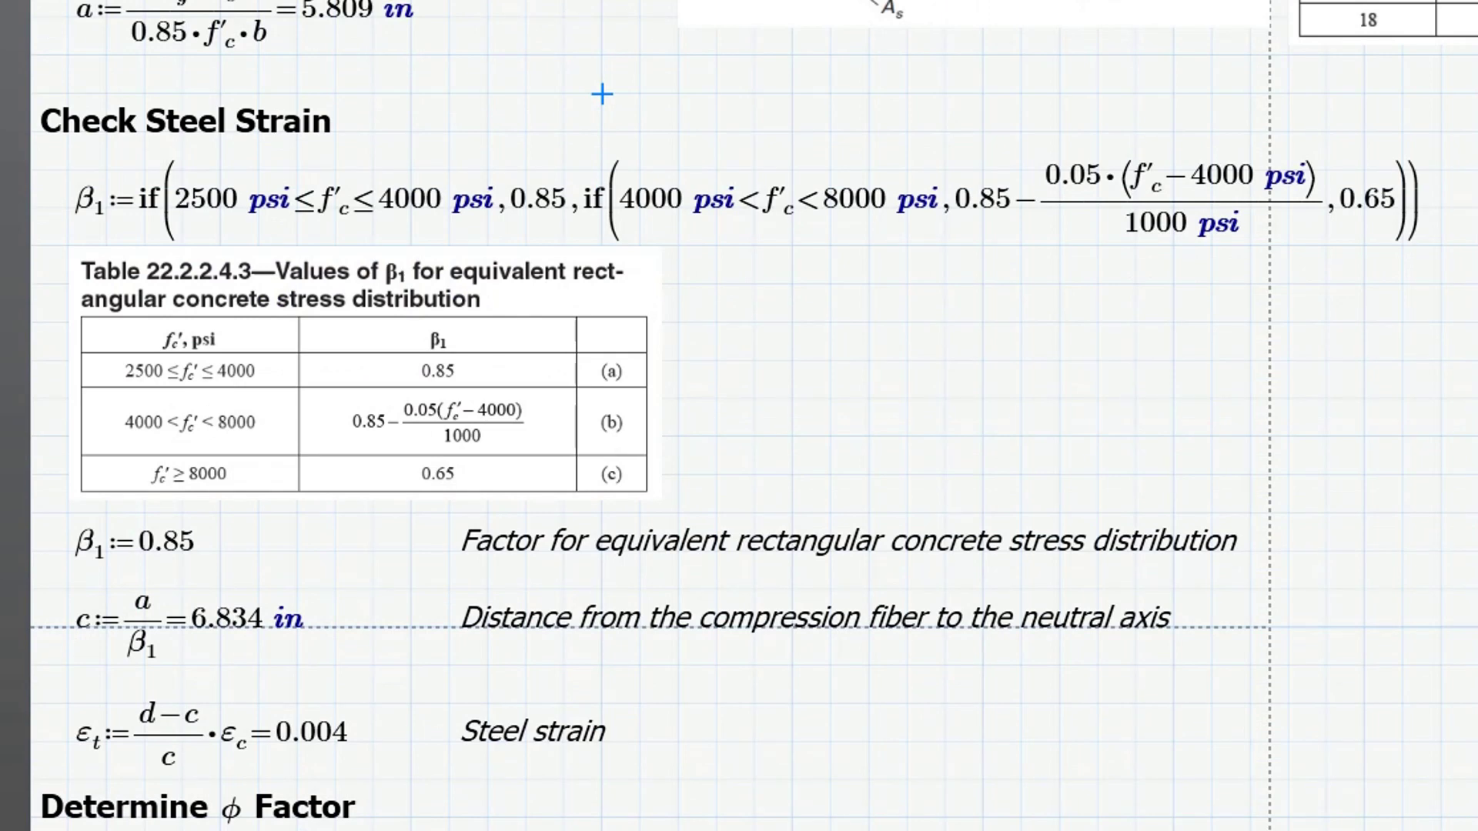
scroll(739, 416, down, 3)
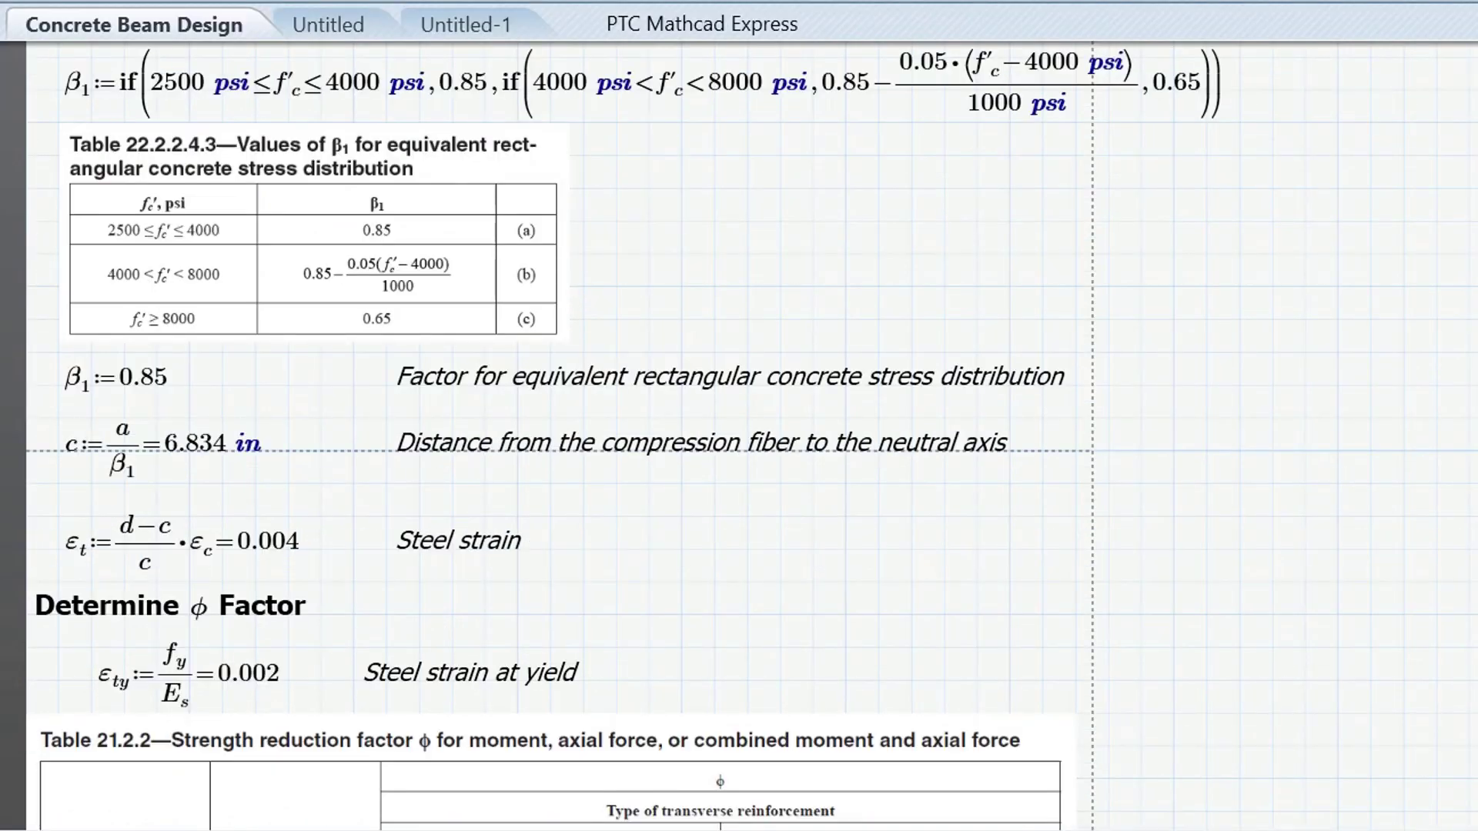
scroll(739, 416, up, 15)
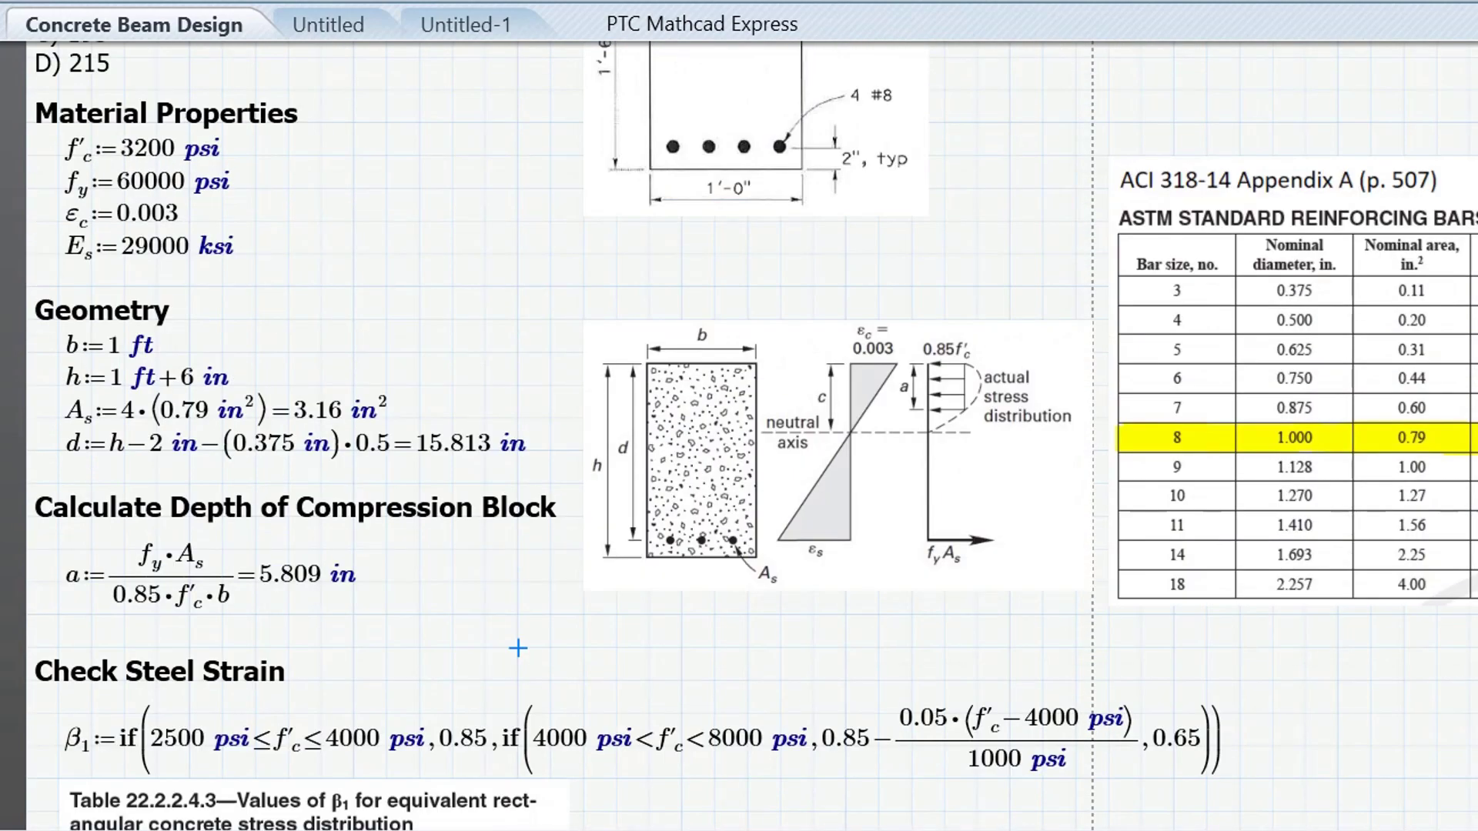
scroll(739, 416, down, 7)
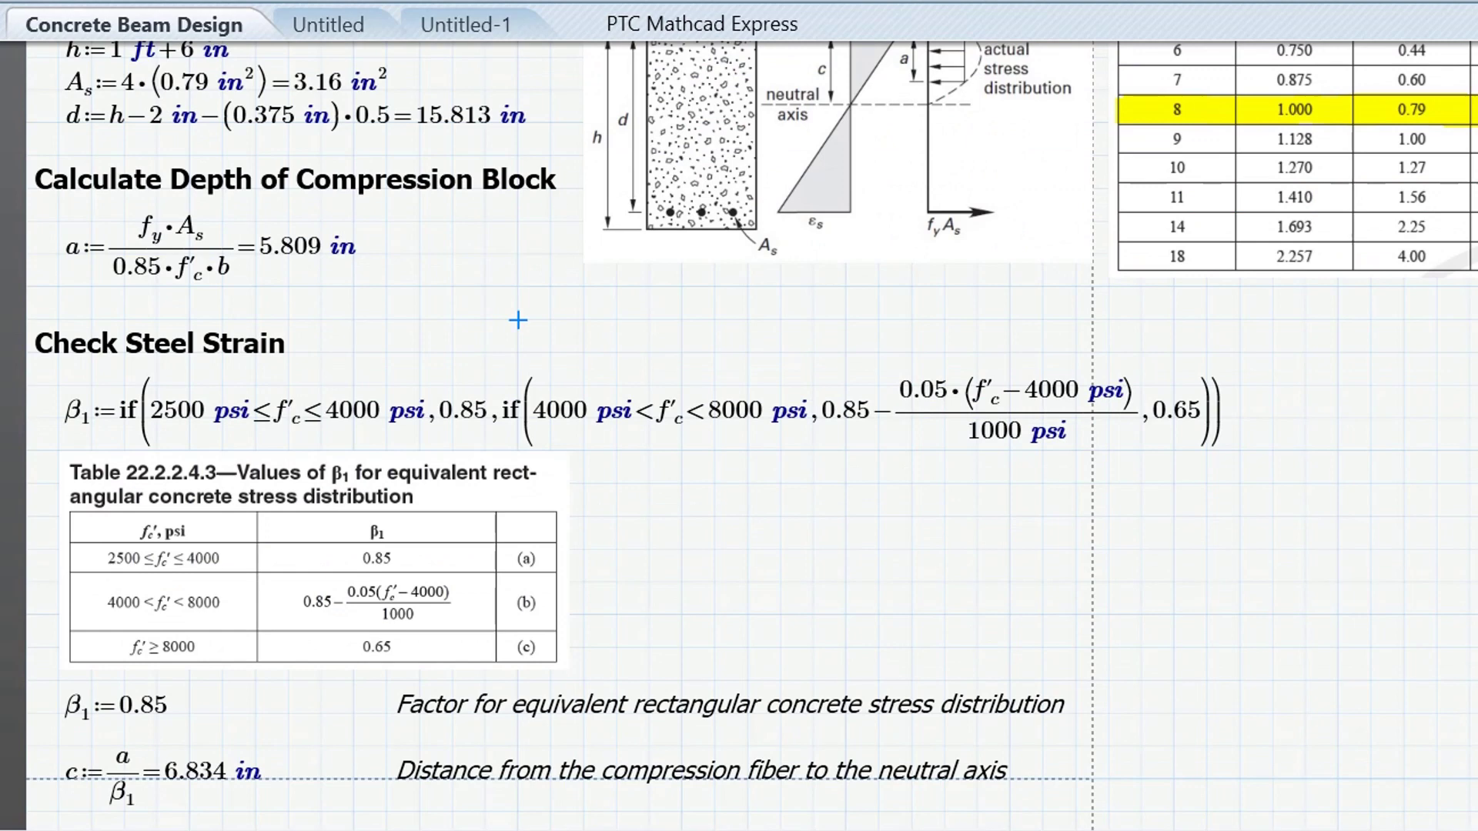
scroll(739, 416, down, 4)
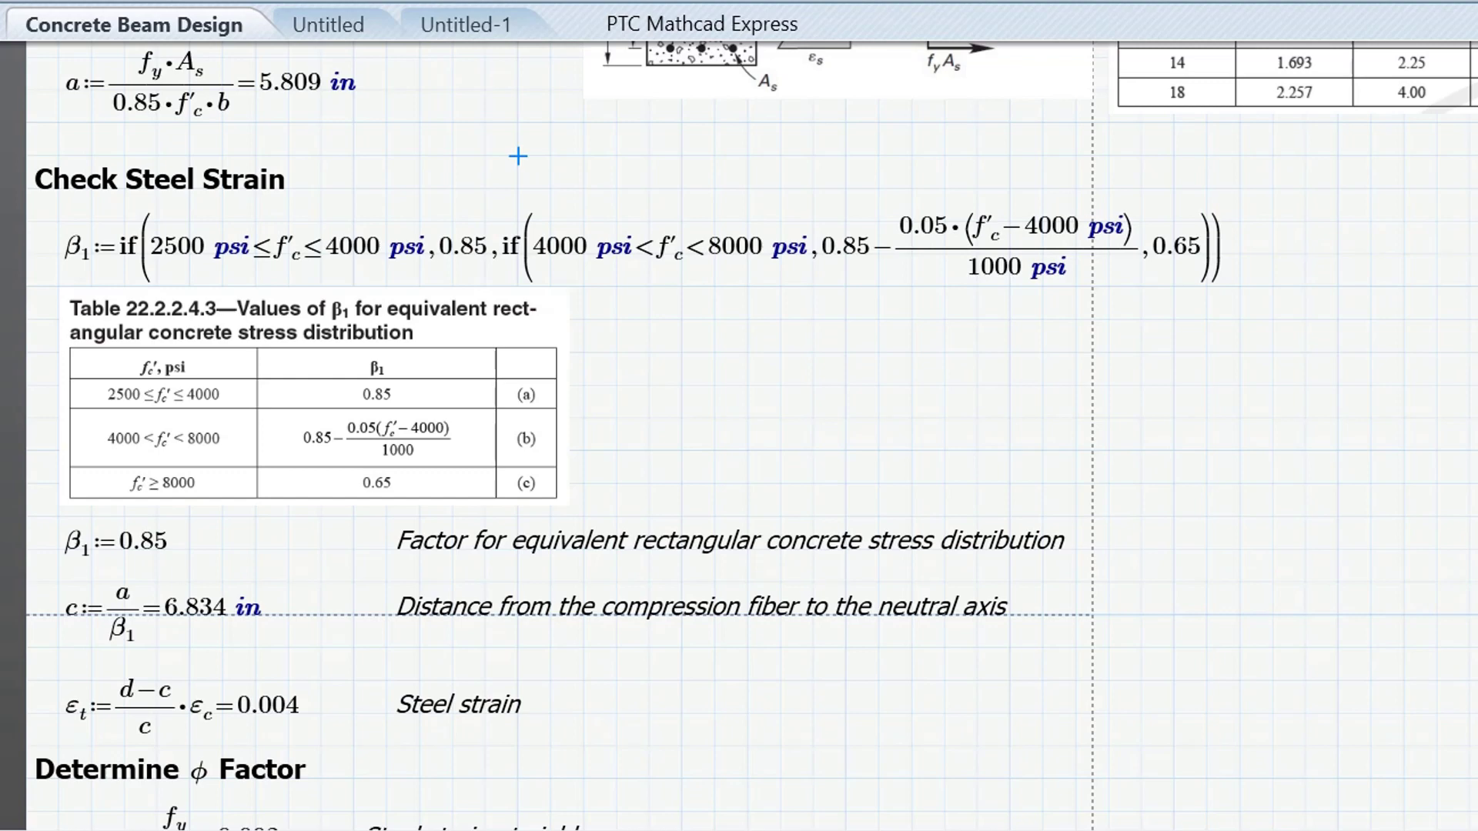
scroll(518, 156, down, 4)
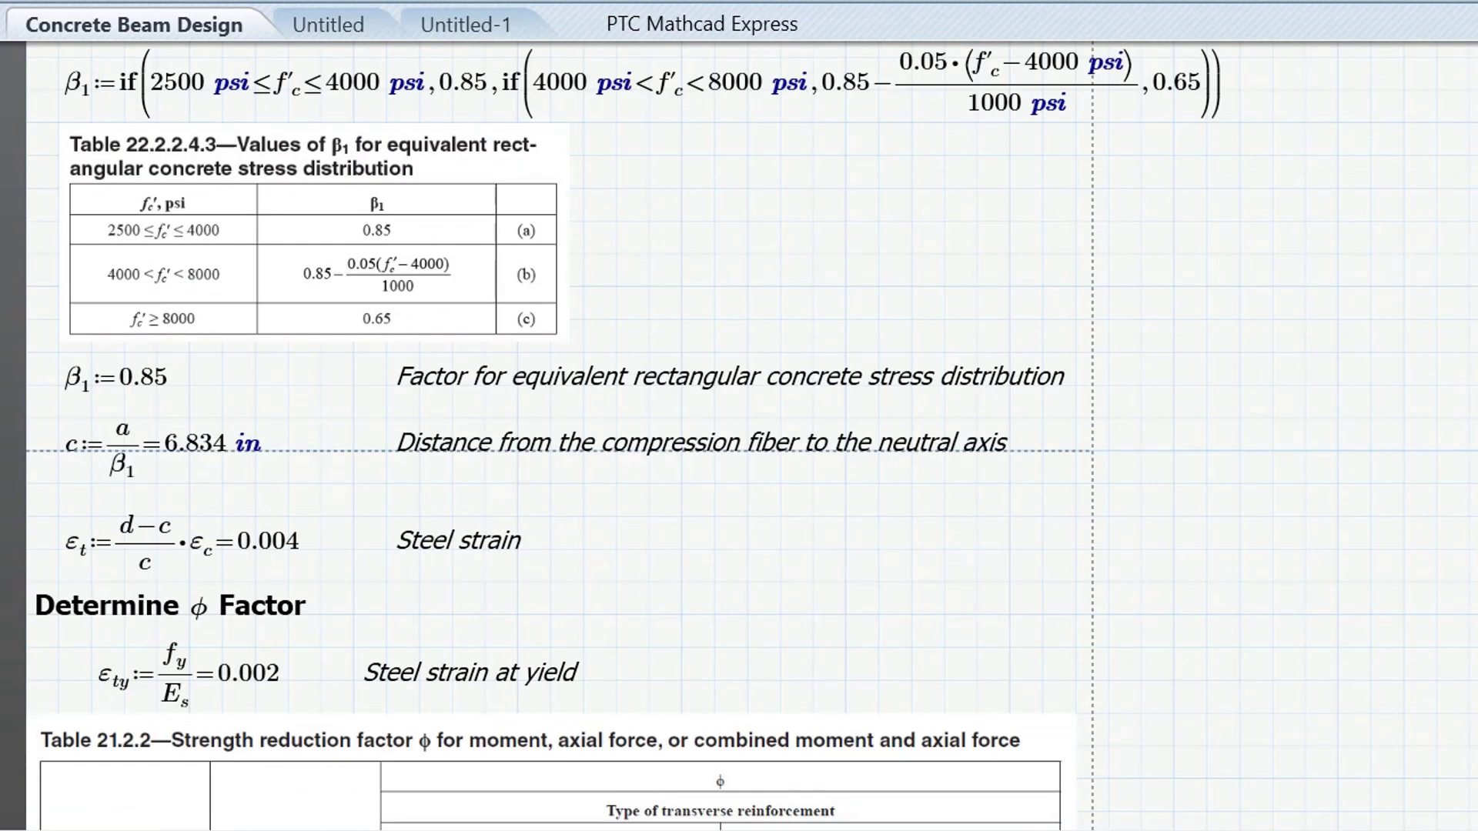
scroll(739, 416, down, 4)
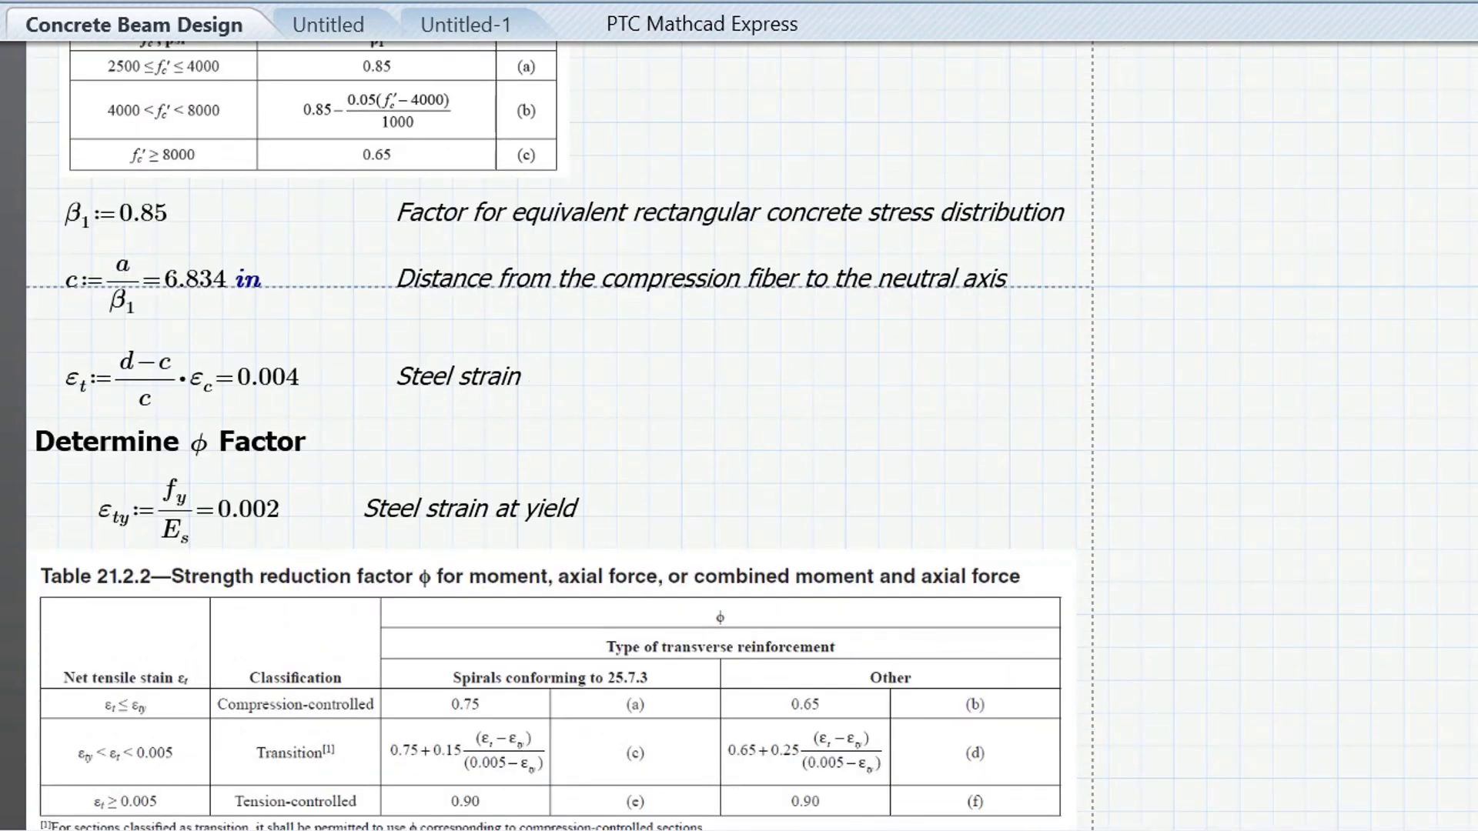
scroll(739, 415, down, 4)
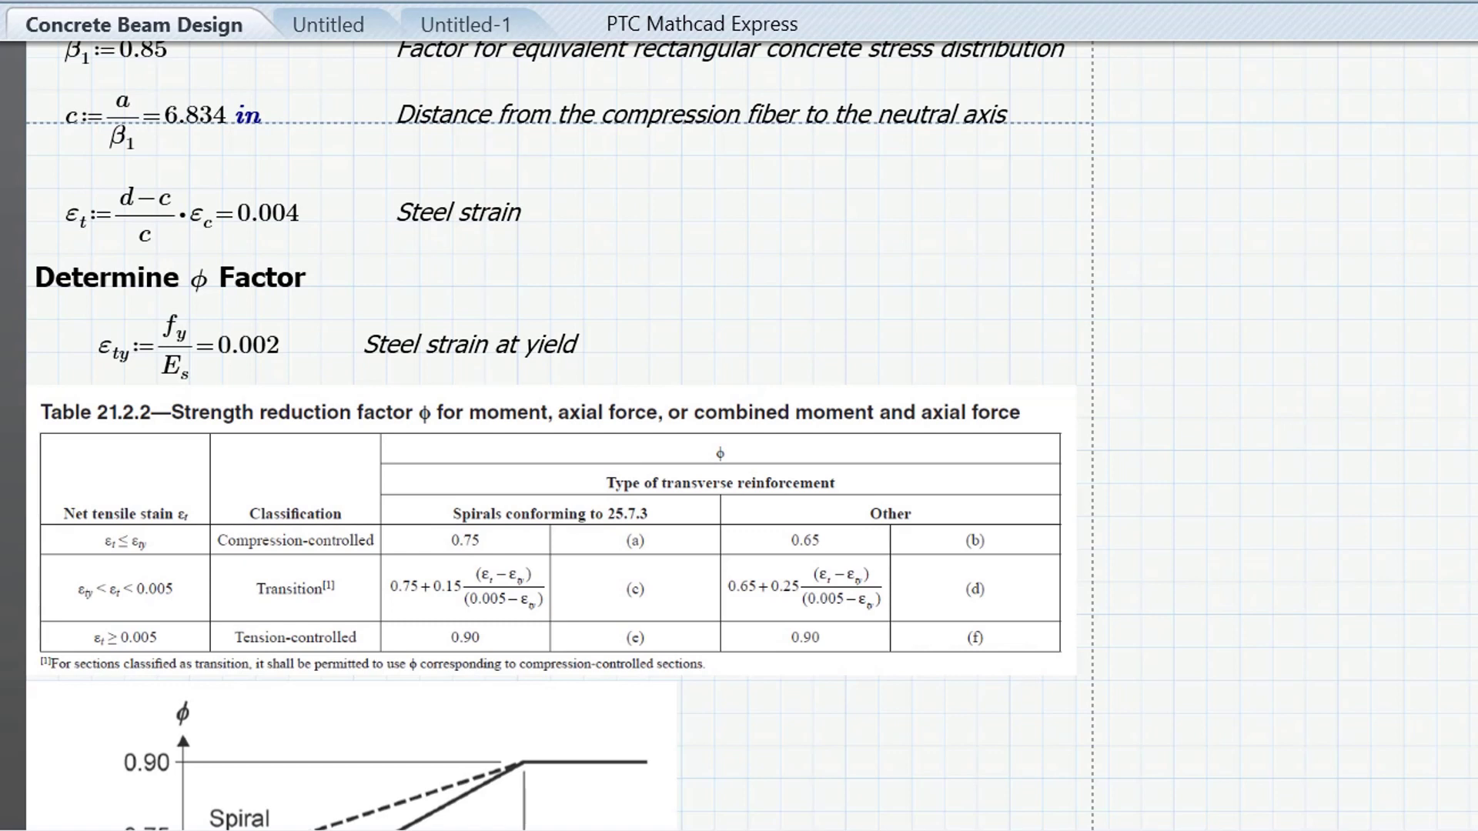
scroll(539, 431, up, 2)
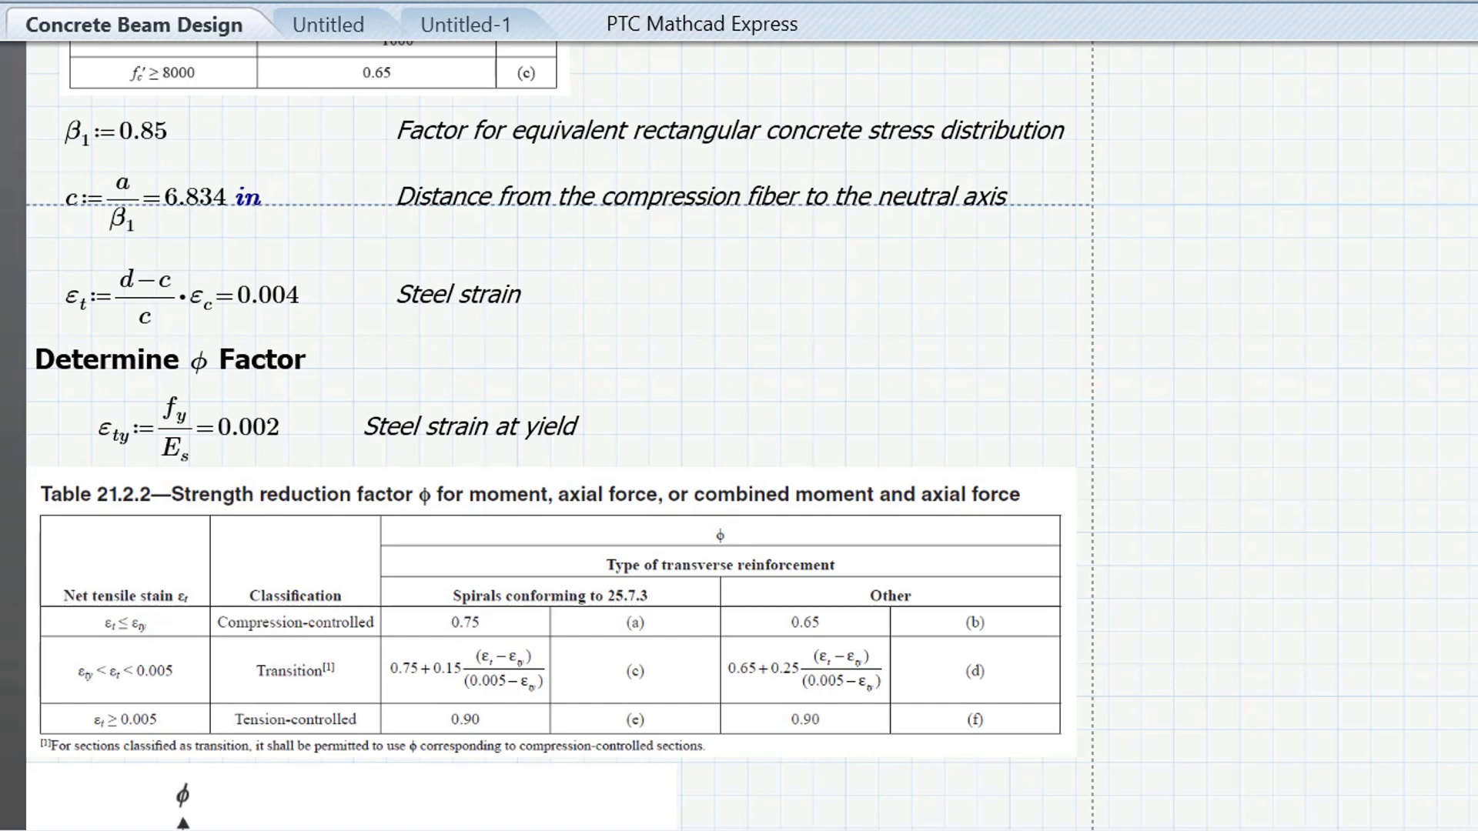
scroll(539, 431, down, 6)
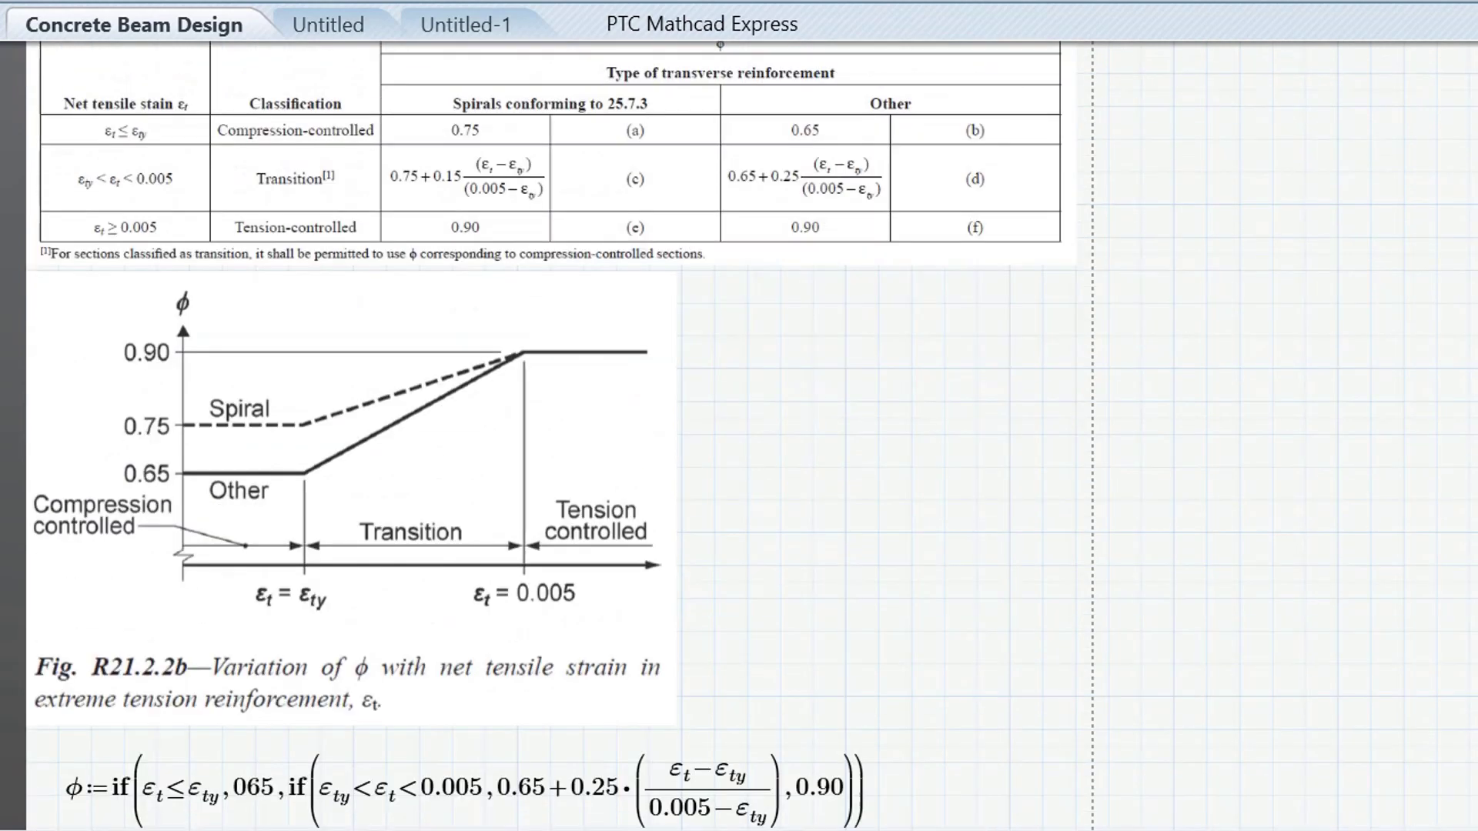
scroll(539, 431, down, 1)
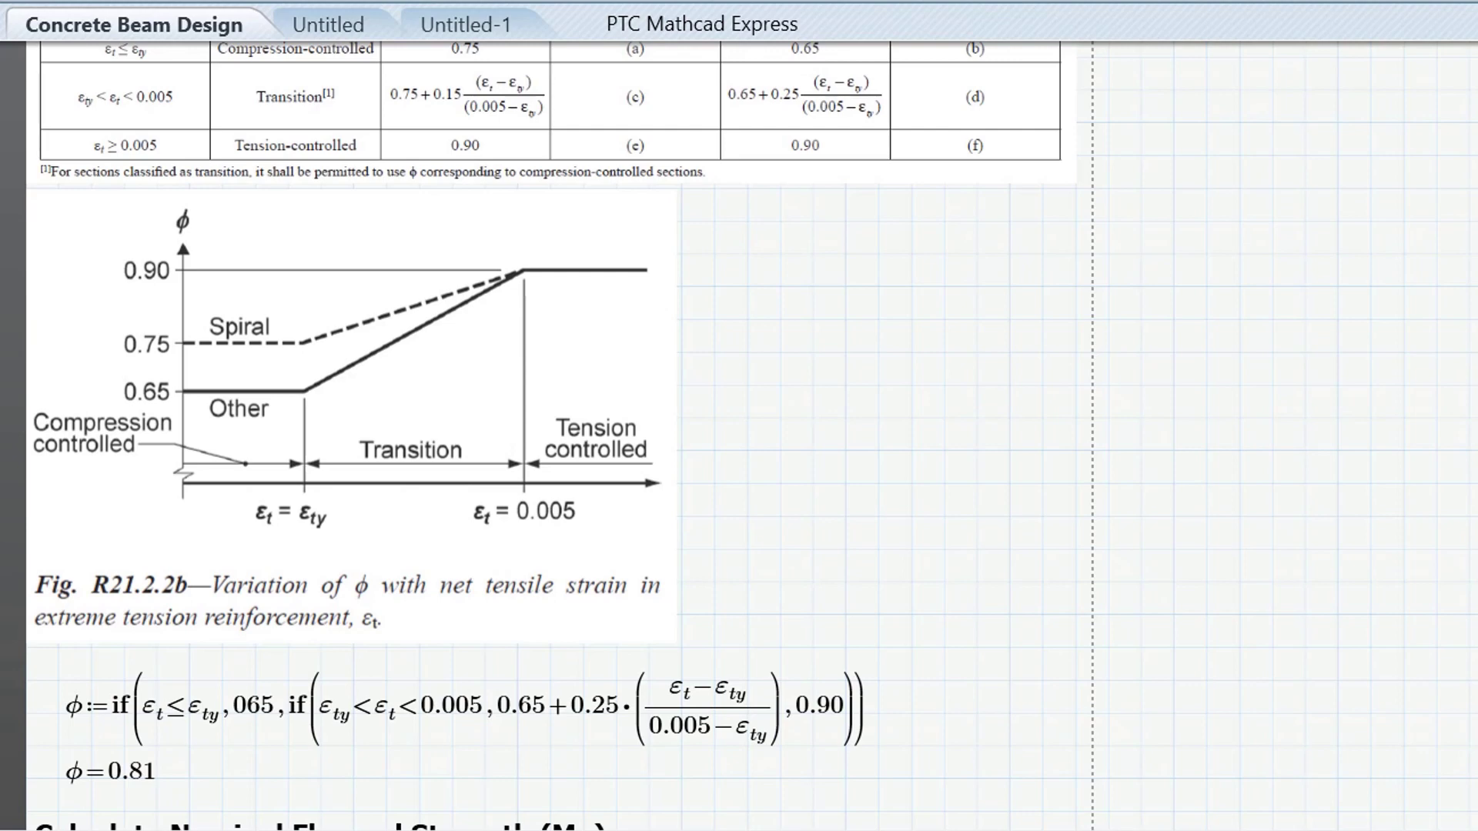
scroll(539, 431, down, 1)
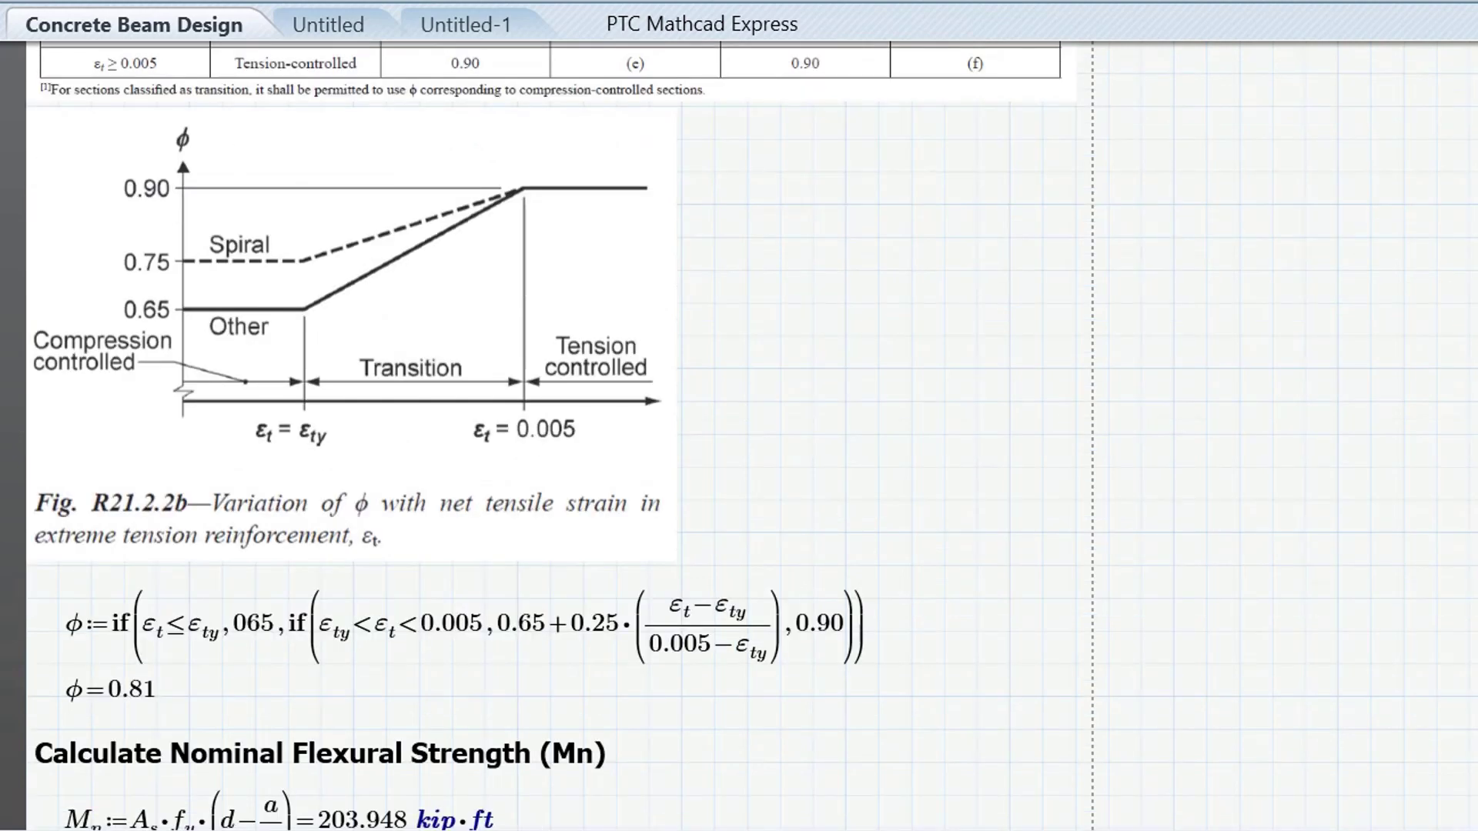
scroll(539, 431, up, 2)
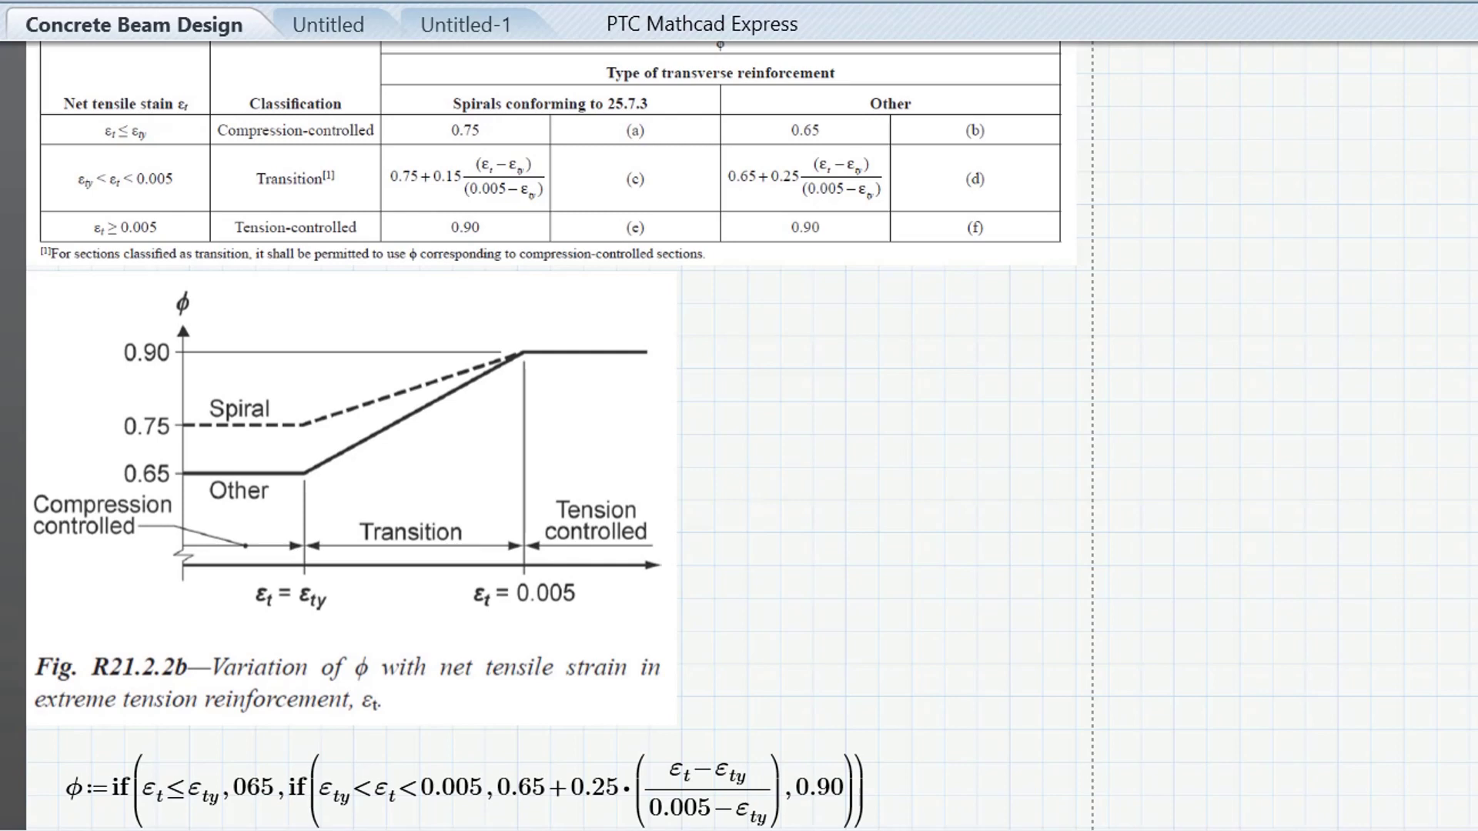
scroll(539, 431, up, 1)
scroll(539, 432, down, 7)
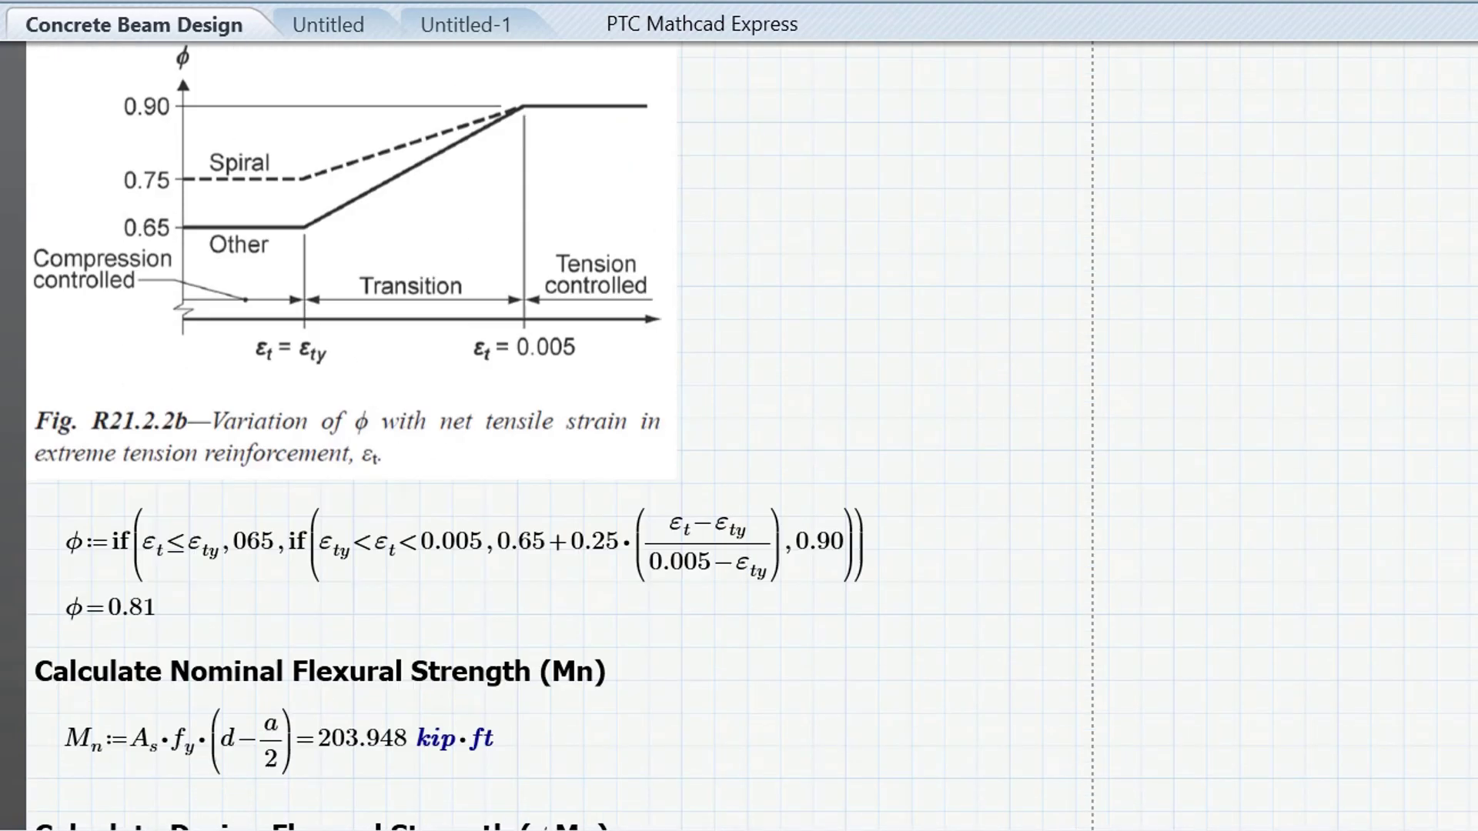
scroll(539, 431, down, 1)
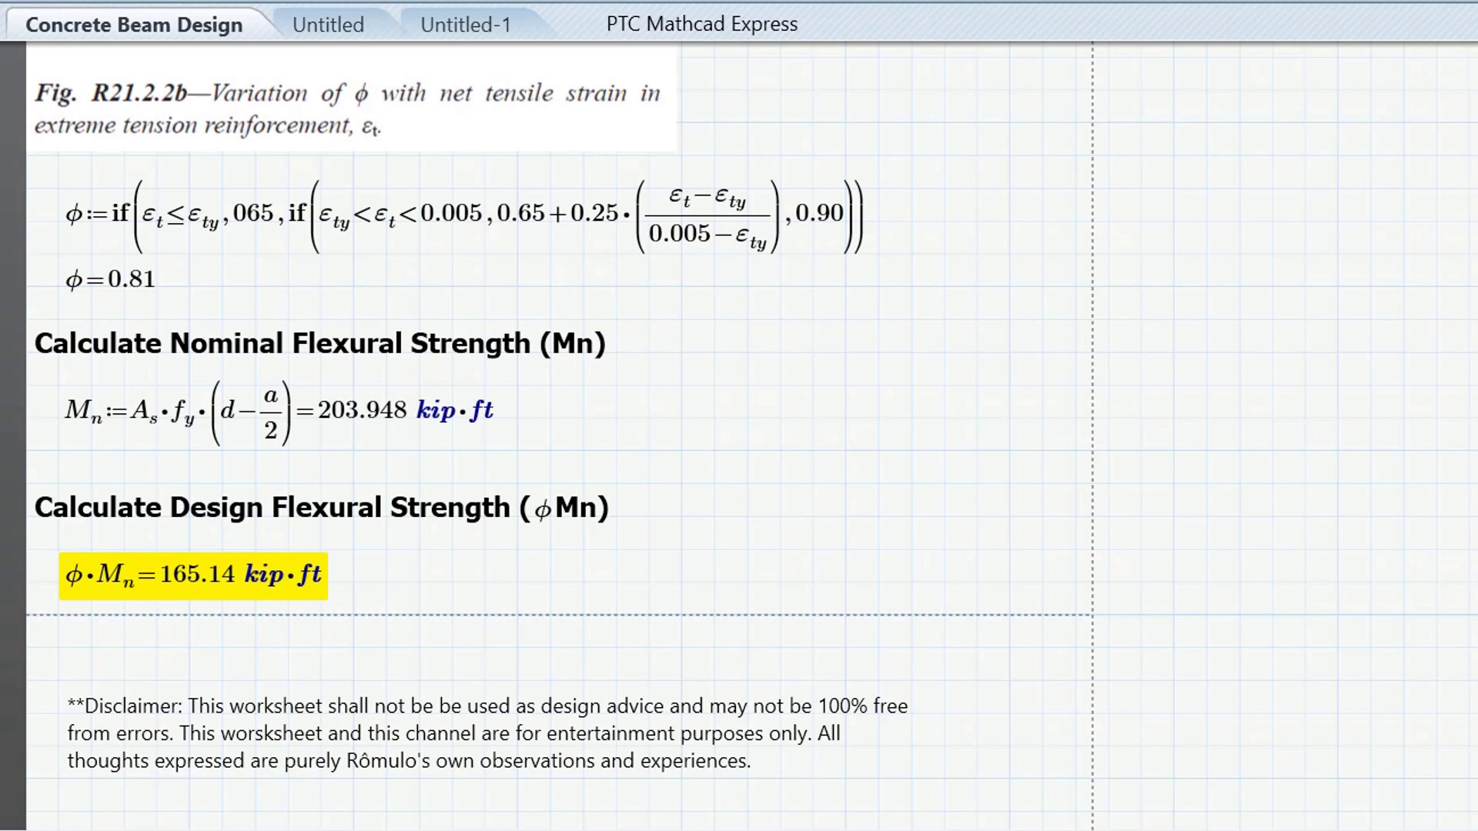
scroll(539, 431, down, 2)
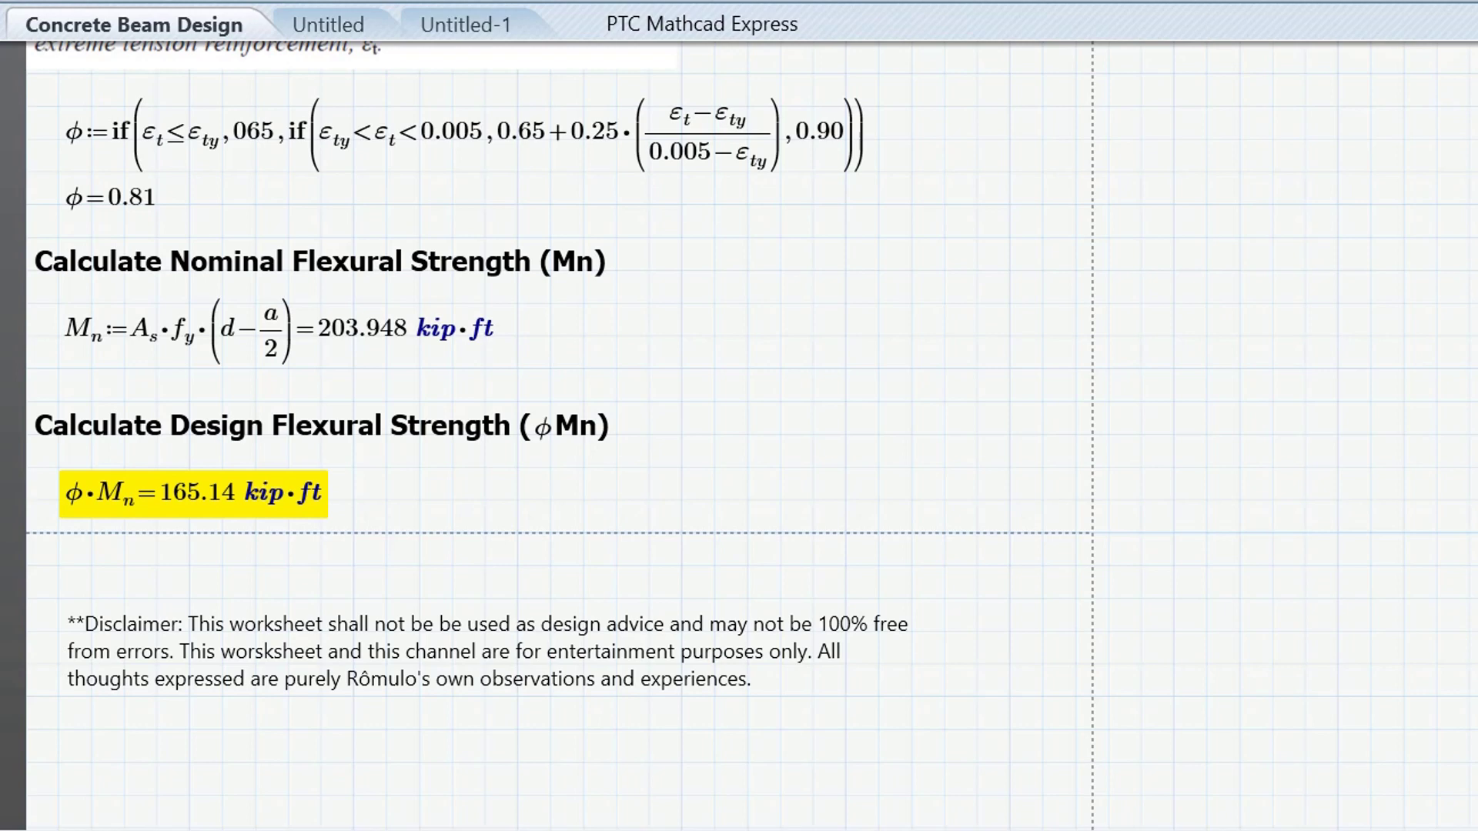
scroll(539, 431, up, 10)
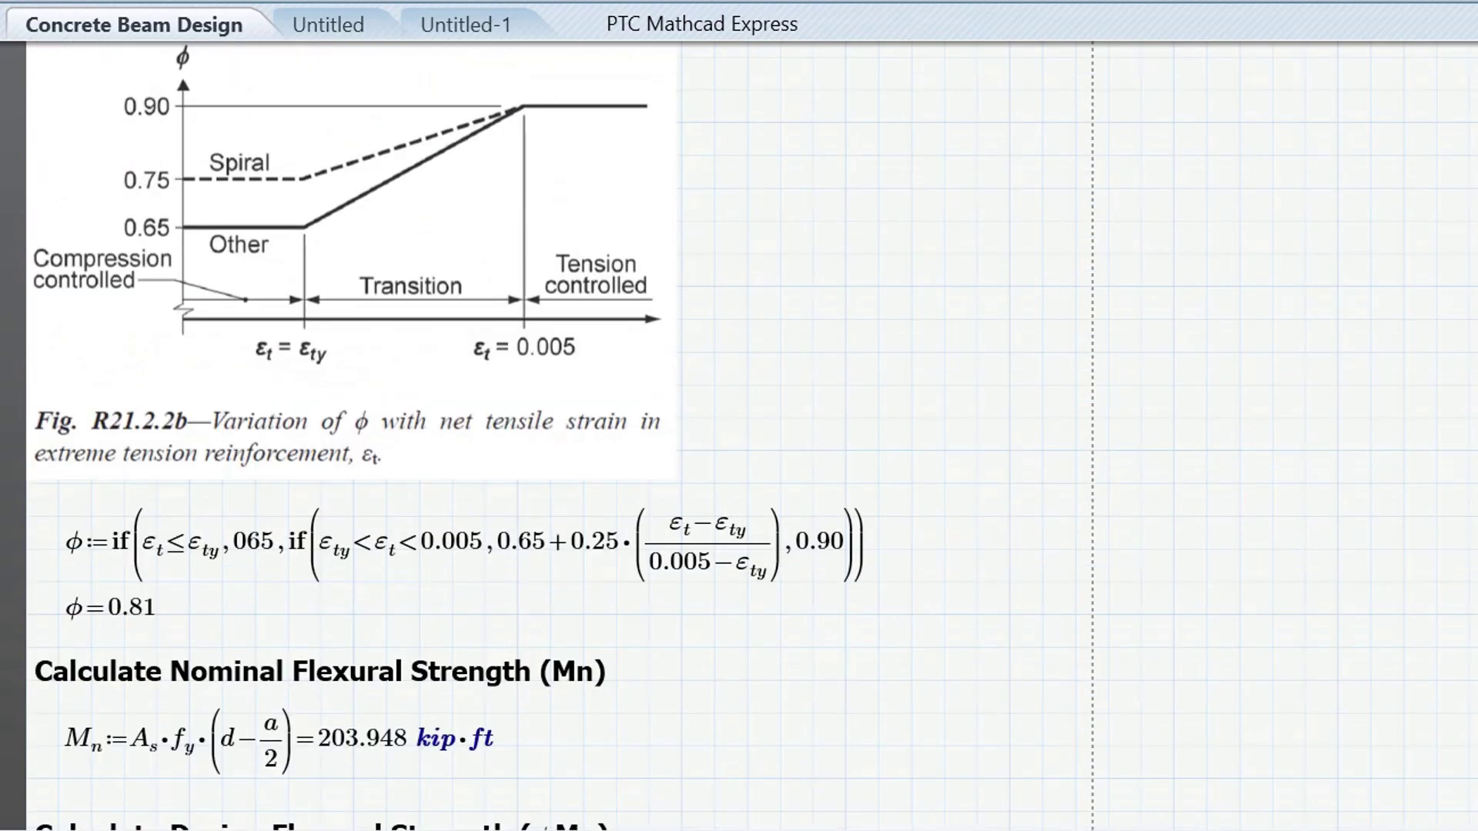
scroll(538, 431, up, 20)
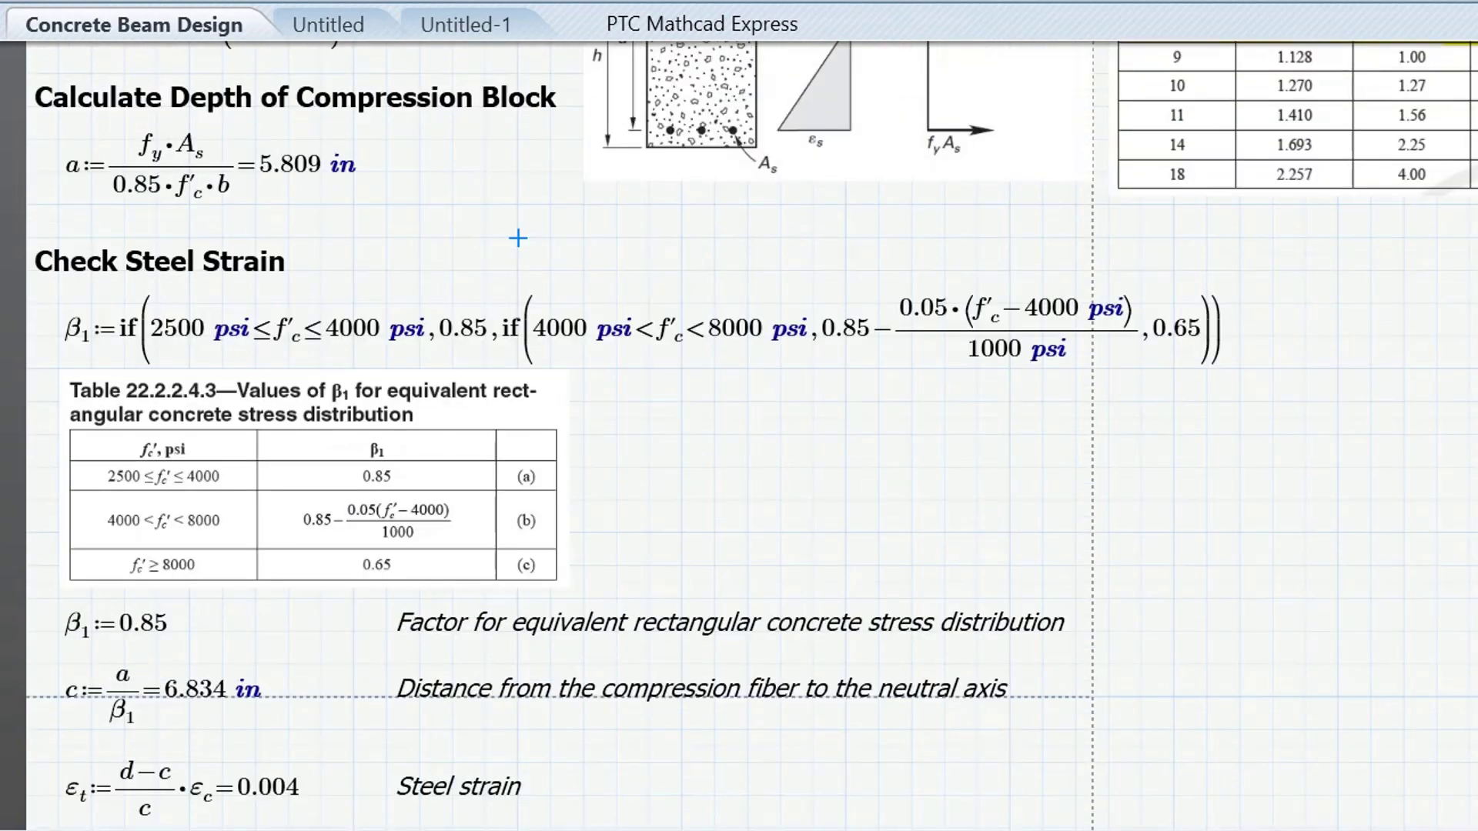
scroll(539, 431, up, 12)
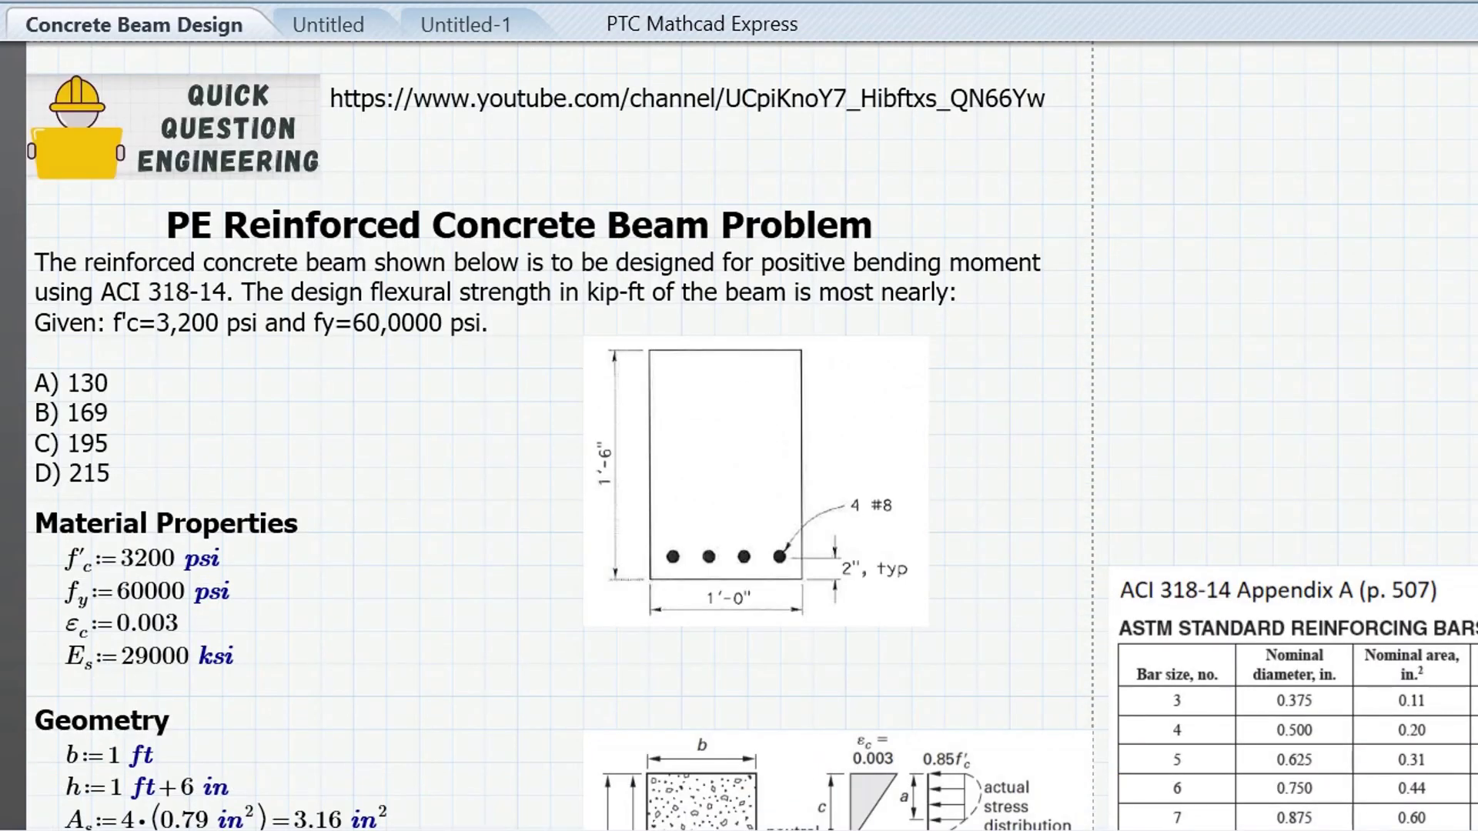